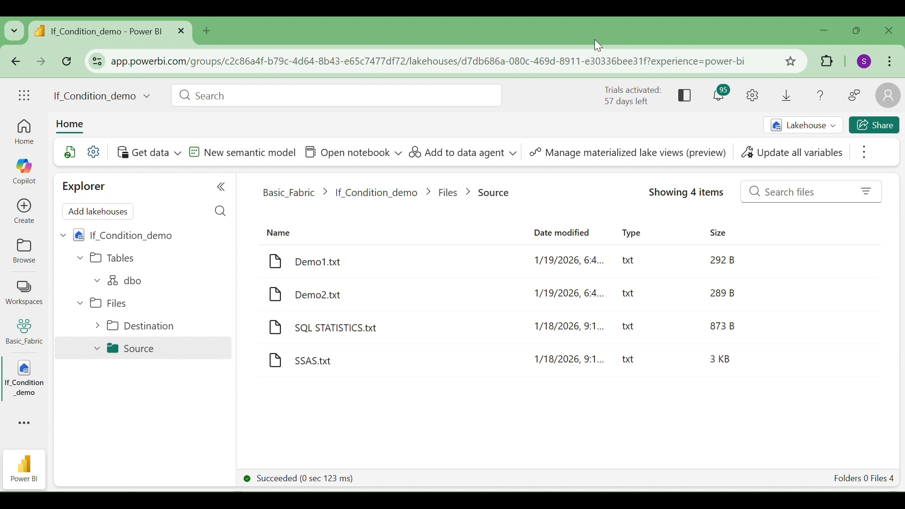
- Review the contents of the Destination and Source folders under Files in the If_Condition_demo lakehouse
{"action": "left_click", "coordinate": [25, 302]}
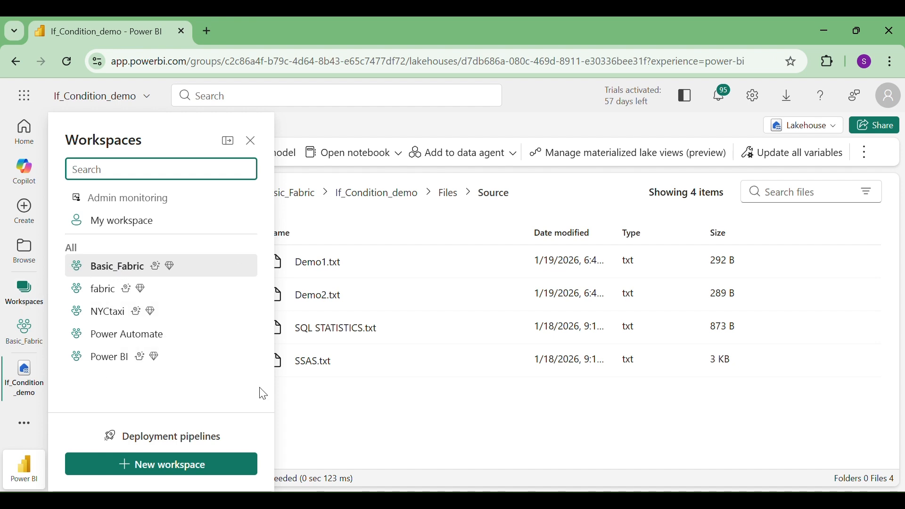
{"action": "left_click", "coordinate": [315, 440]}
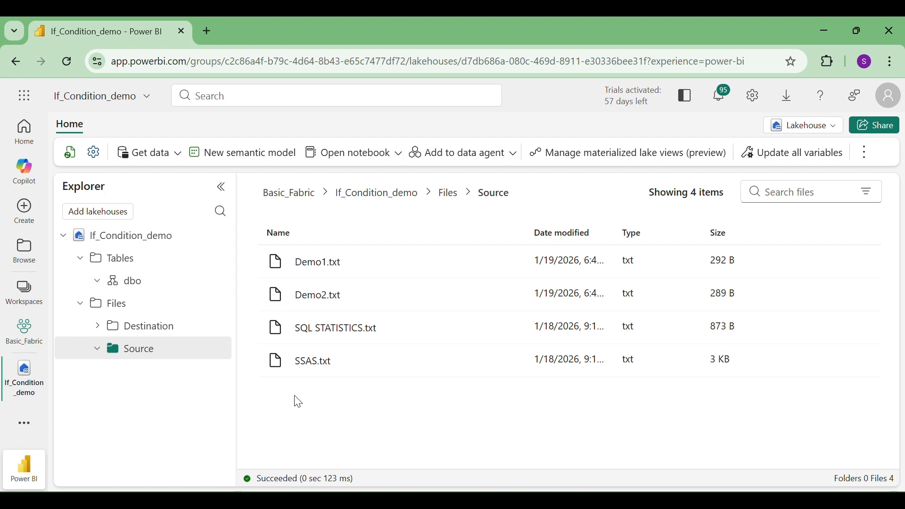
{"action": "left_click", "coordinate": [125, 333]}
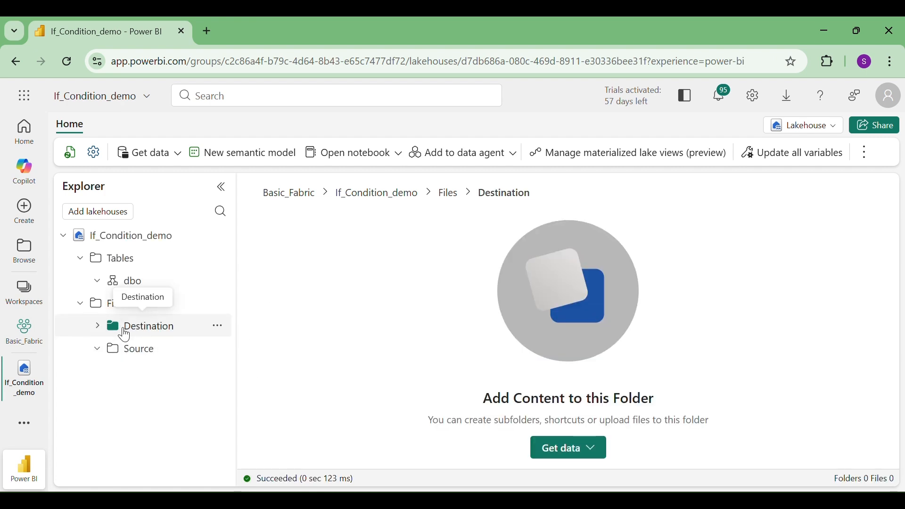
{"action": "left_click", "coordinate": [133, 349]}
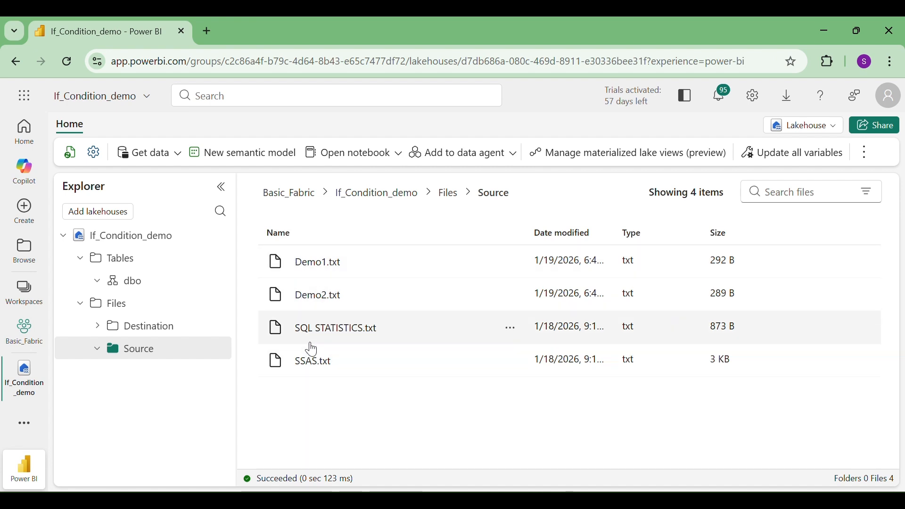
{"action": "left_click", "coordinate": [144, 328]}
{"action": "left_click", "coordinate": [138, 349]}
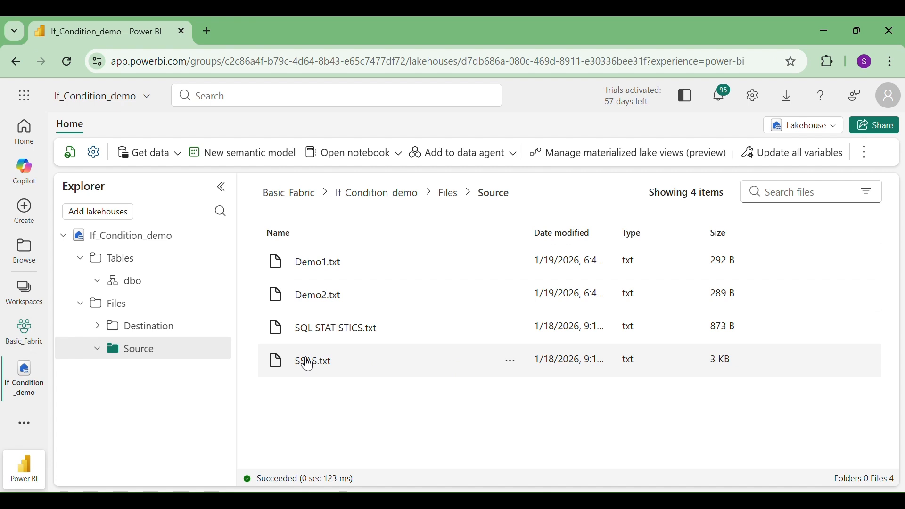
- Create a new pipeline named get_files in the Basic_Fabric workspace
{"action": "left_click", "coordinate": [23, 293]}
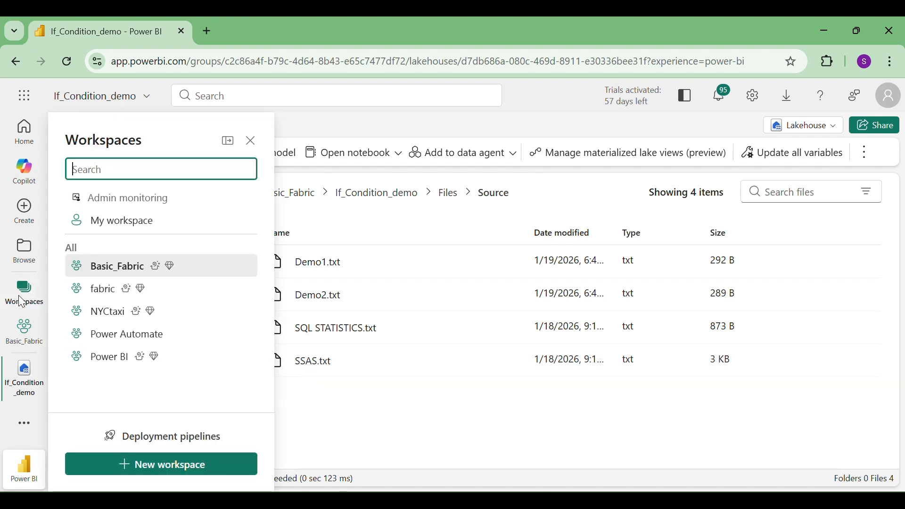
{"action": "left_click", "coordinate": [24, 338]}
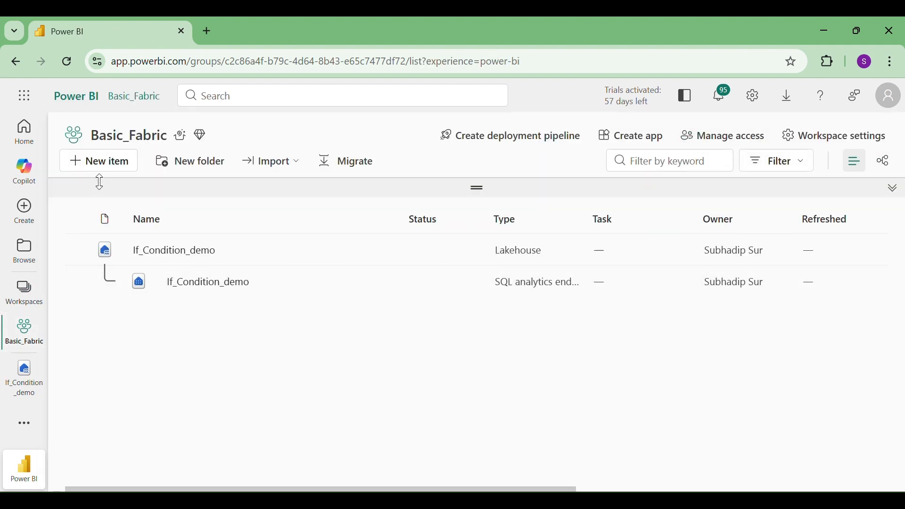
{"action": "left_click", "coordinate": [94, 161]}
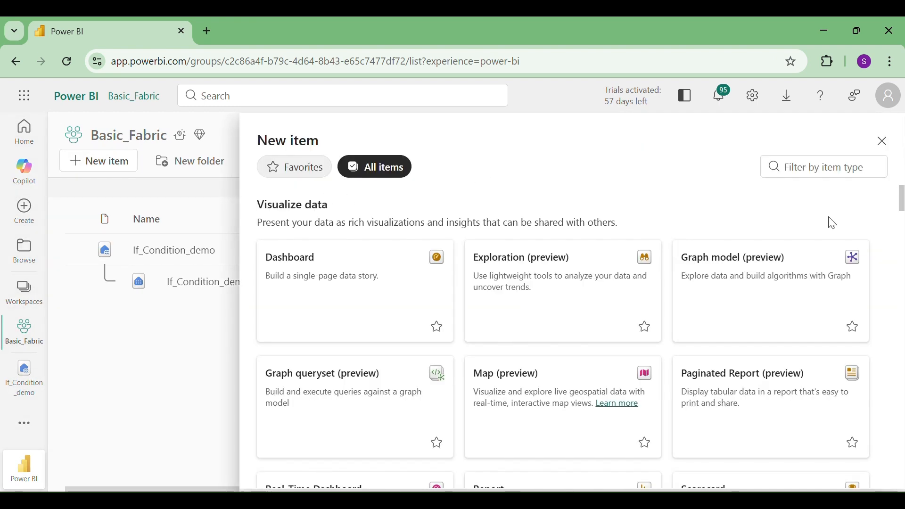
{"action": "left_click", "coordinate": [825, 166]}
{"action": "type", "text": "pipe"}
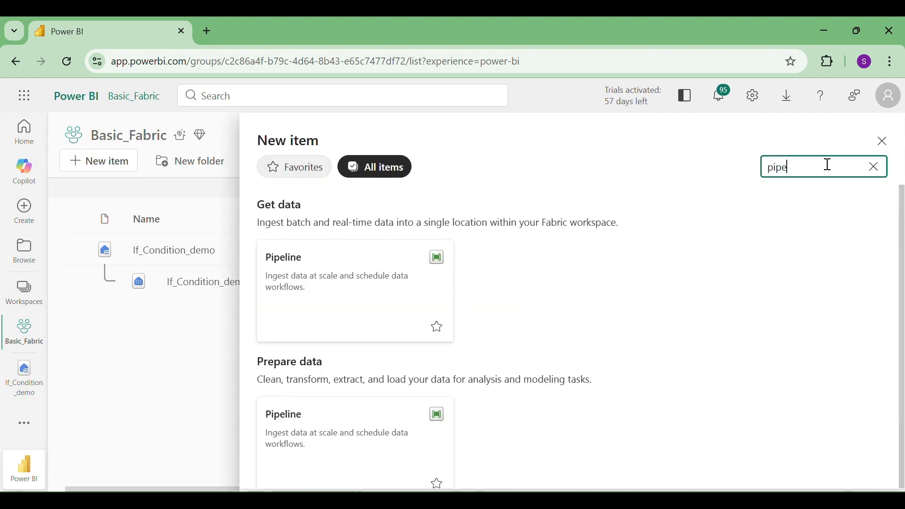
{"action": "left_click", "coordinate": [370, 279]}
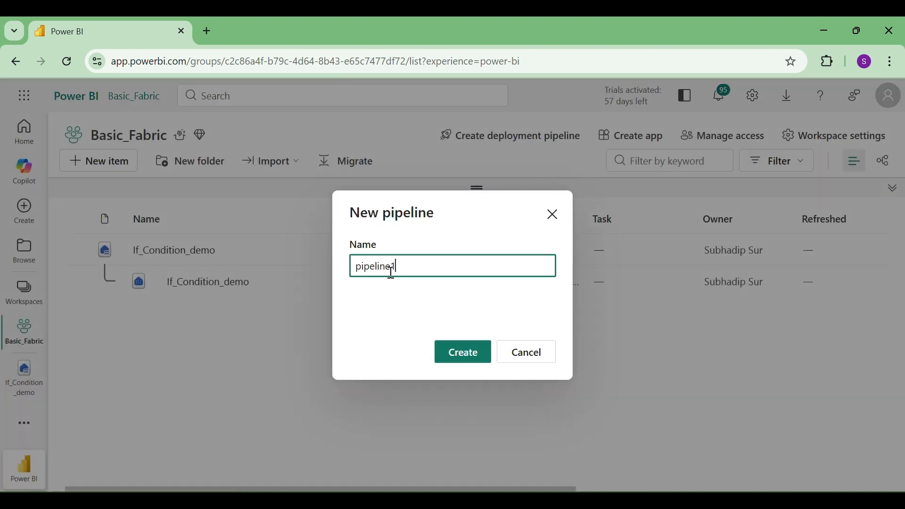
{"action": "key", "text": "BackSpace"}
{"action": "key", "text": "BackSpace"}
{"action": "type", "text": "g"}
{"action": "left_click", "coordinate": [465, 353]}
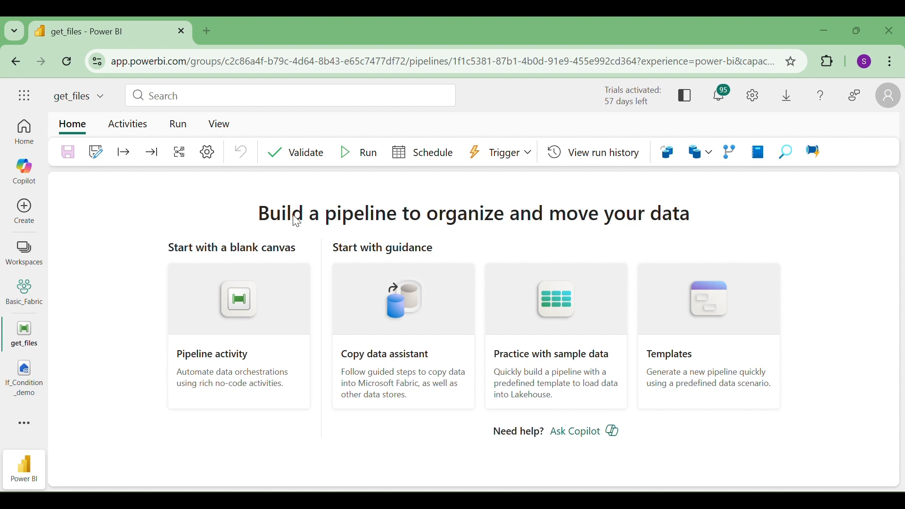
- Add a Get Metadata activity to the pipeline and place it in the upper-left corner of the canvas
{"action": "left_click", "coordinate": [130, 127]}
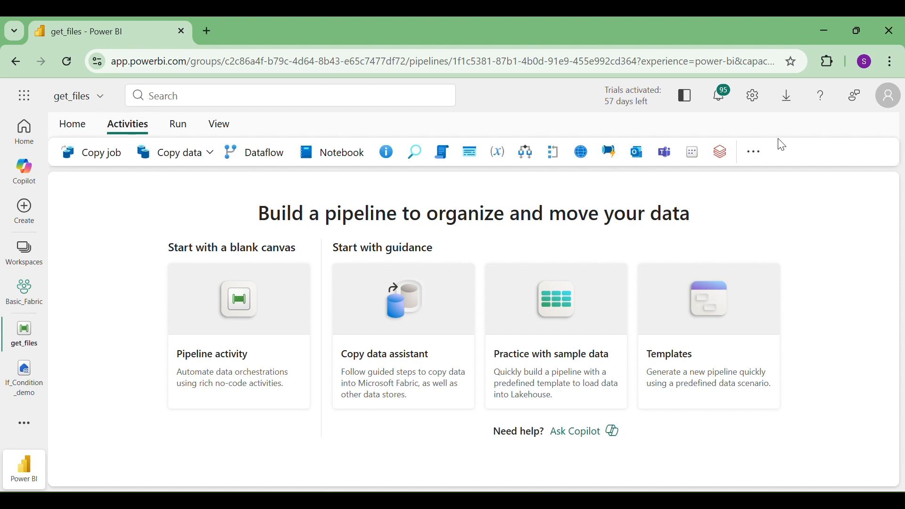
{"action": "left_click", "coordinate": [756, 152]}
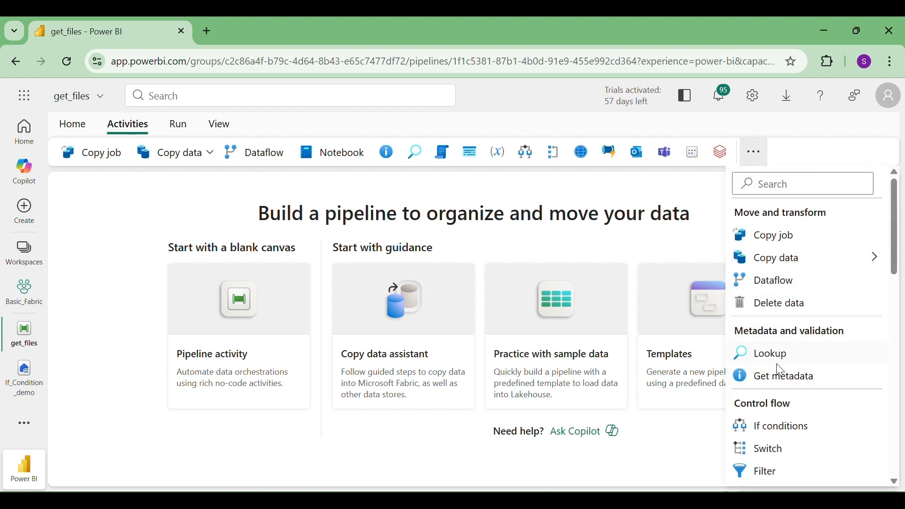
{"action": "left_click", "coordinate": [773, 377]}
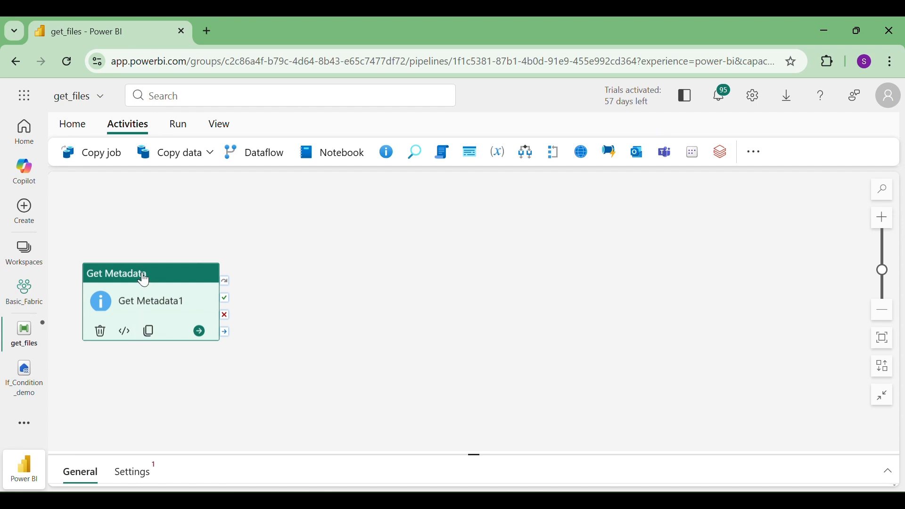
{"action": "left_click_drag", "start_coordinate": [145, 280], "coordinate": [124, 199]}
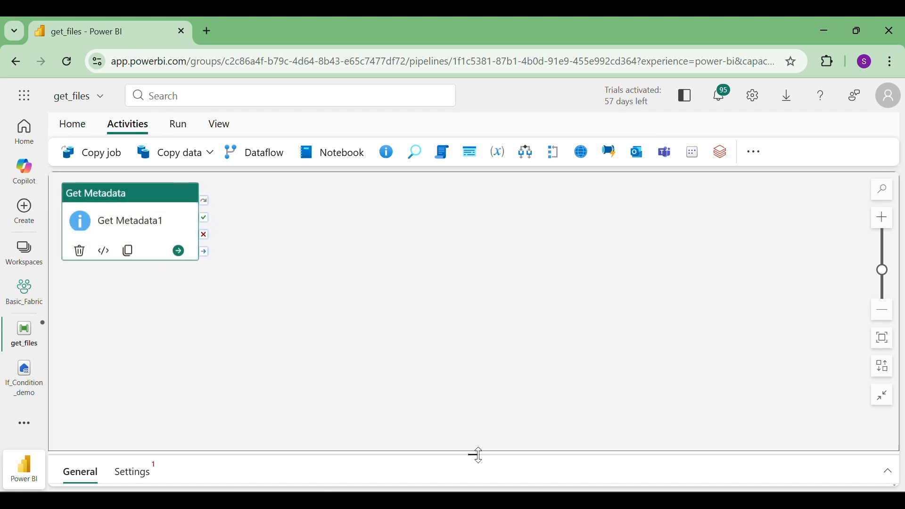
- Connect the Get Metadata activity to the If_Condition_demo lakehouse and set its root folder to Files
{"action": "left_click_drag", "start_coordinate": [479, 455], "coordinate": [481, 286]}
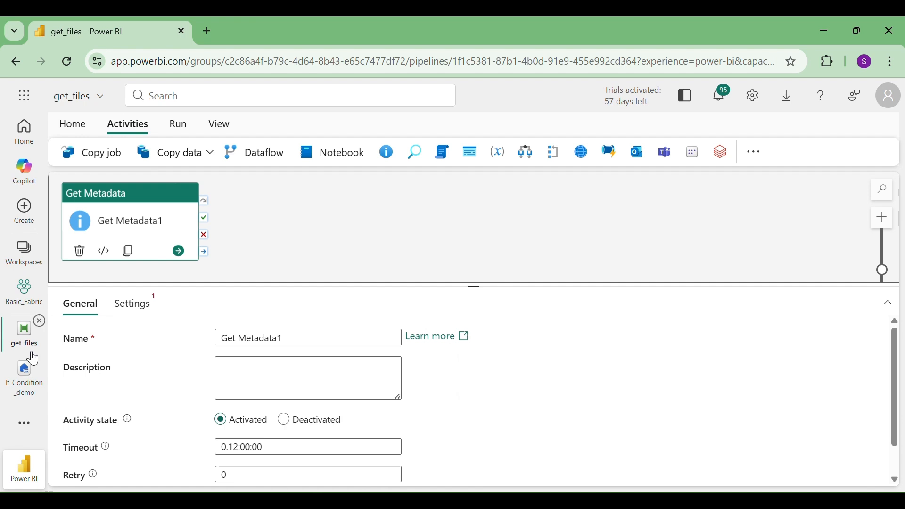
{"action": "left_click", "coordinate": [135, 309]}
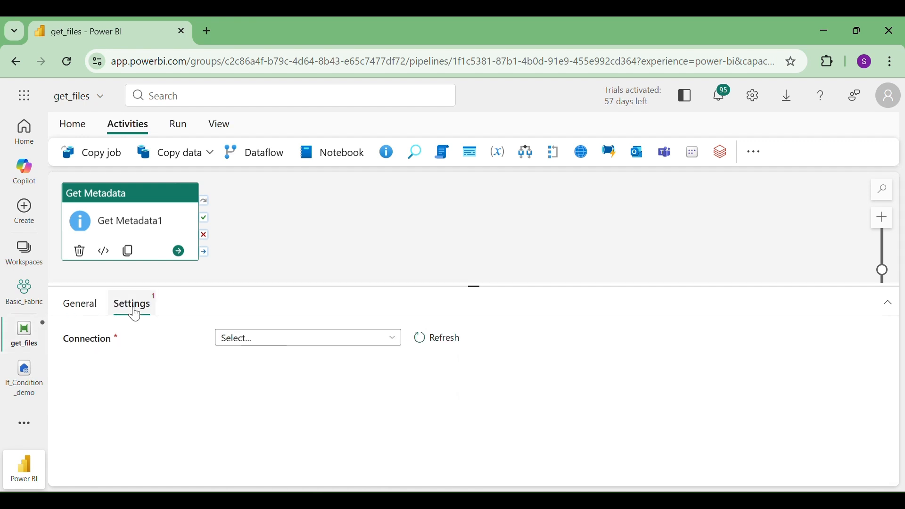
{"action": "left_click", "coordinate": [316, 344]}
{"action": "left_click", "coordinate": [243, 470]}
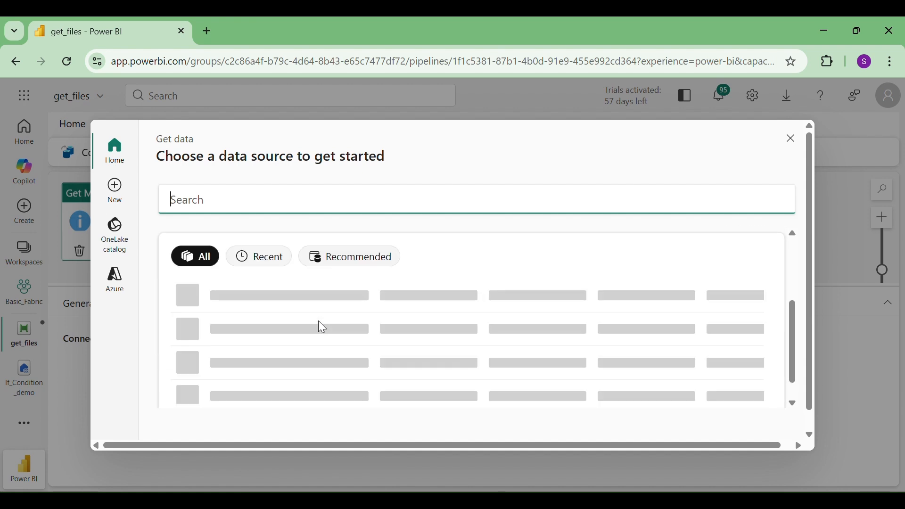
{"action": "left_click", "coordinate": [248, 330]}
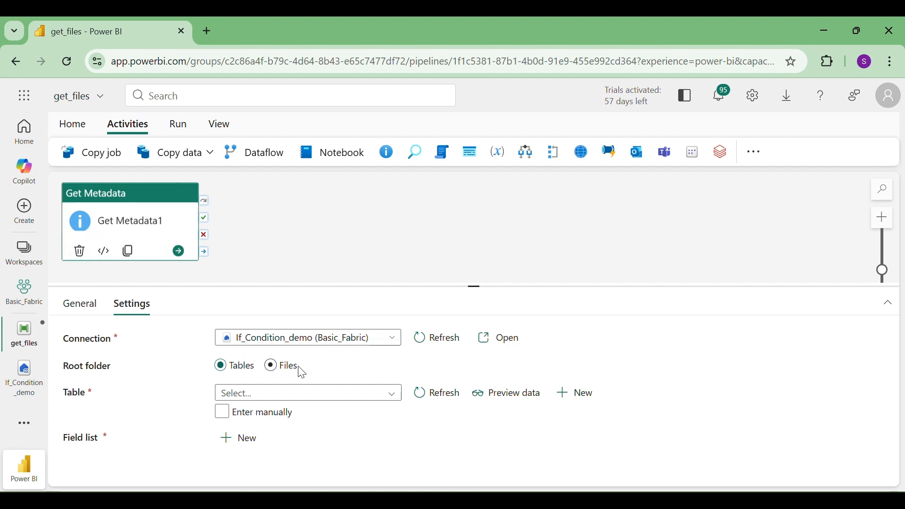
{"action": "left_click", "coordinate": [272, 368]}
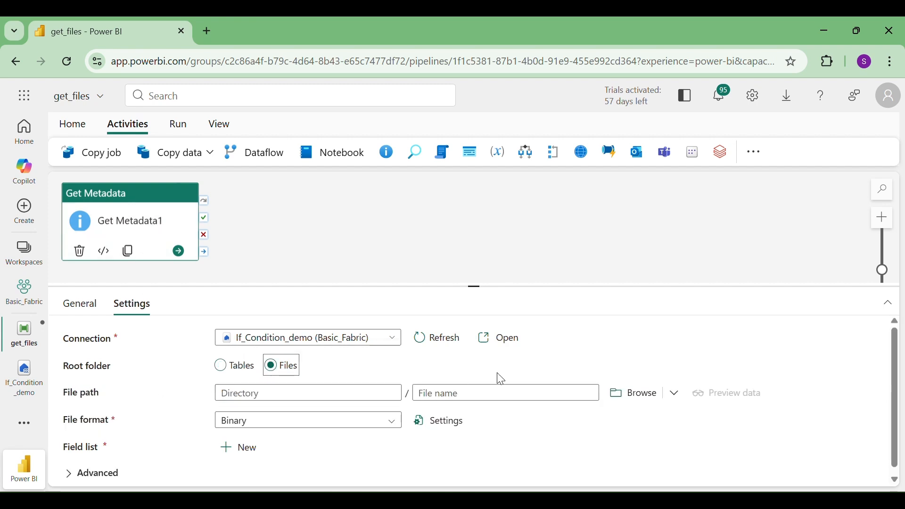
- Set the Get Metadata activity's file path to the Source folder and its file format to DelimitedText
{"action": "left_click", "coordinate": [632, 391]}
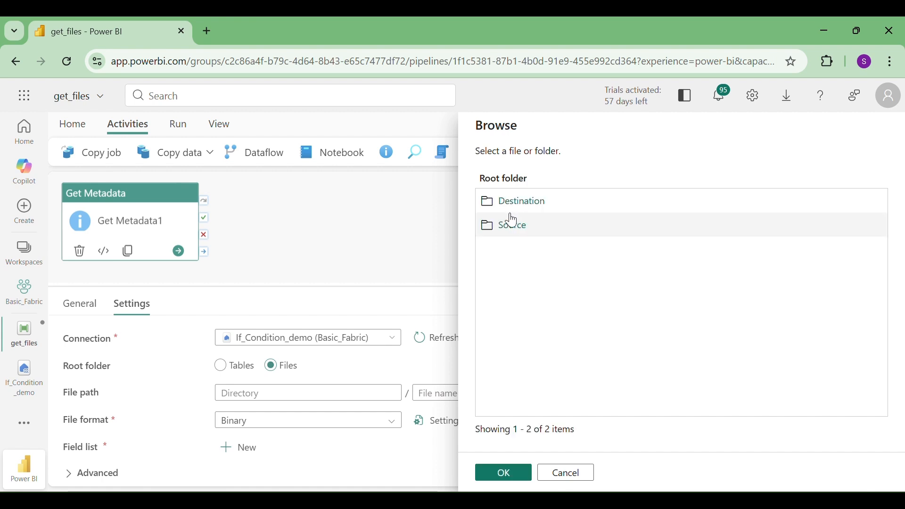
{"action": "left_click", "coordinate": [512, 226]}
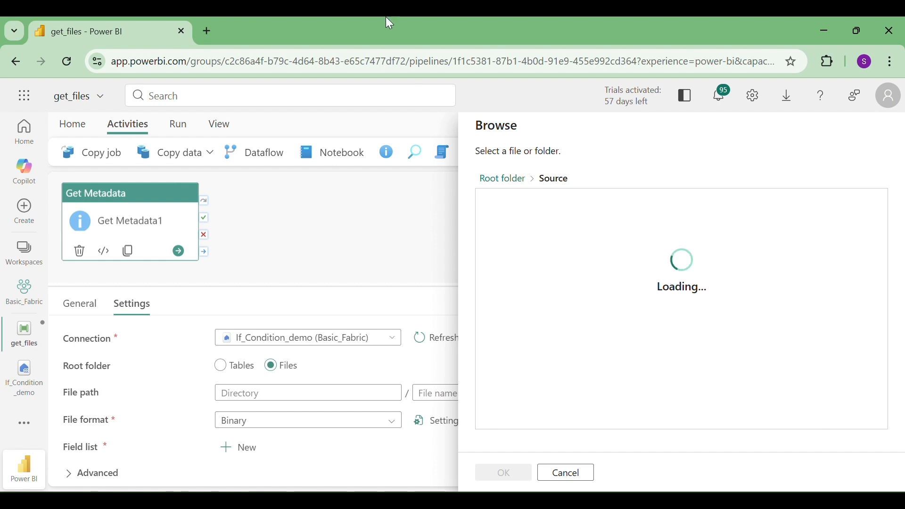
{"action": "left_click", "coordinate": [501, 472]}
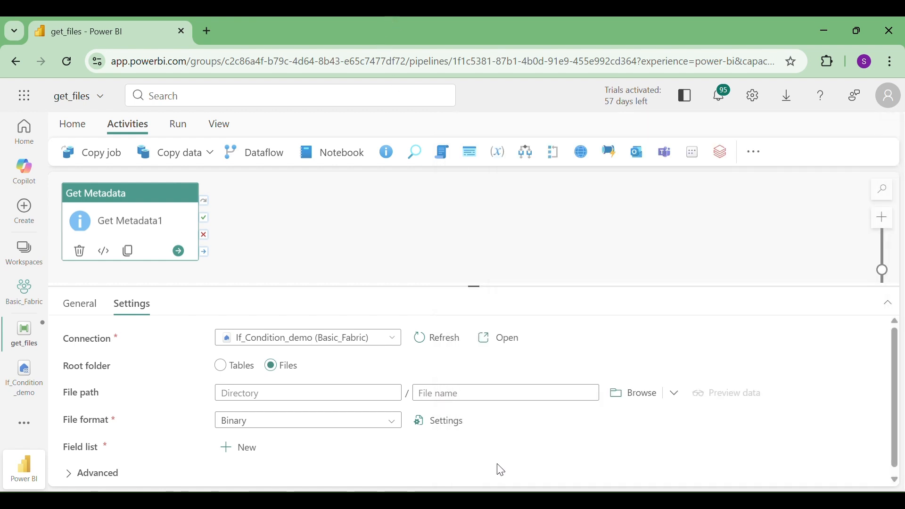
{"action": "left_click", "coordinate": [221, 367]}
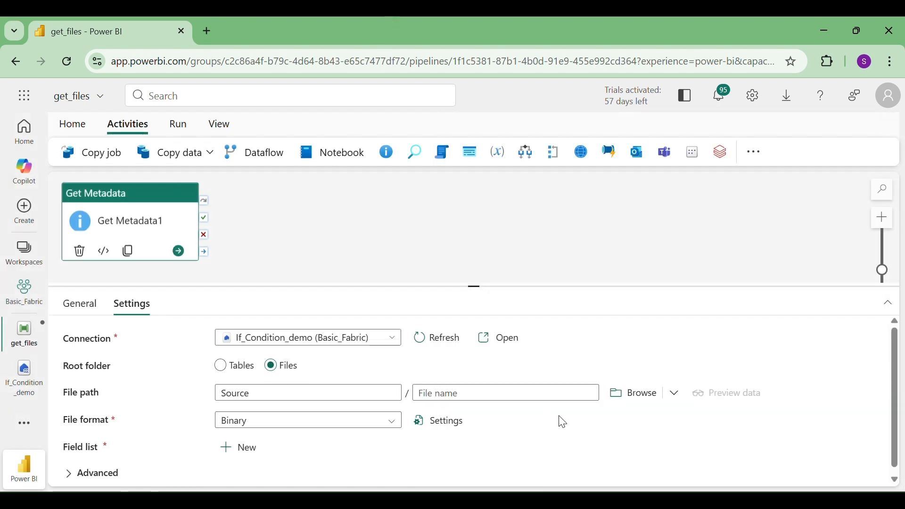
{"action": "left_click", "coordinate": [263, 432]}
{"action": "scroll", "coordinate": [268, 463], "scroll_direction": "down", "scroll_amount": 1}
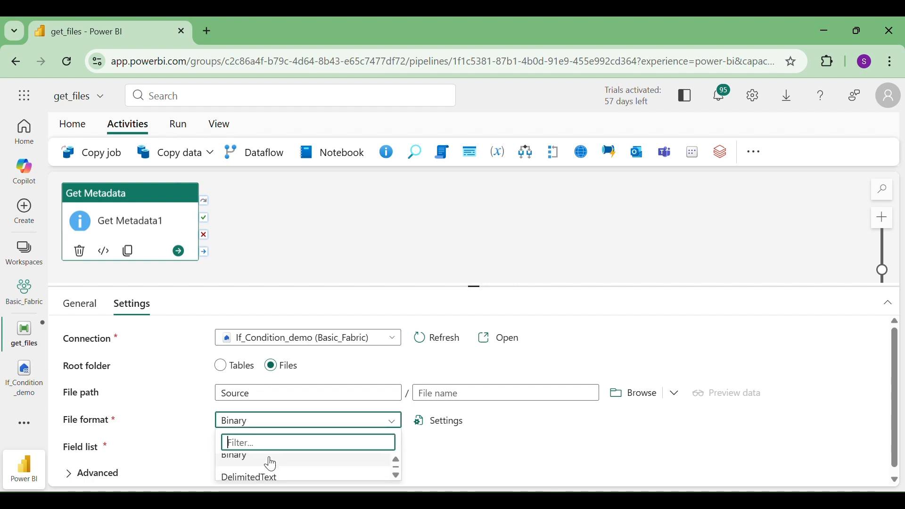
{"action": "scroll", "coordinate": [270, 464], "scroll_direction": "down", "scroll_amount": 1}
{"action": "left_click", "coordinate": [265, 463]}
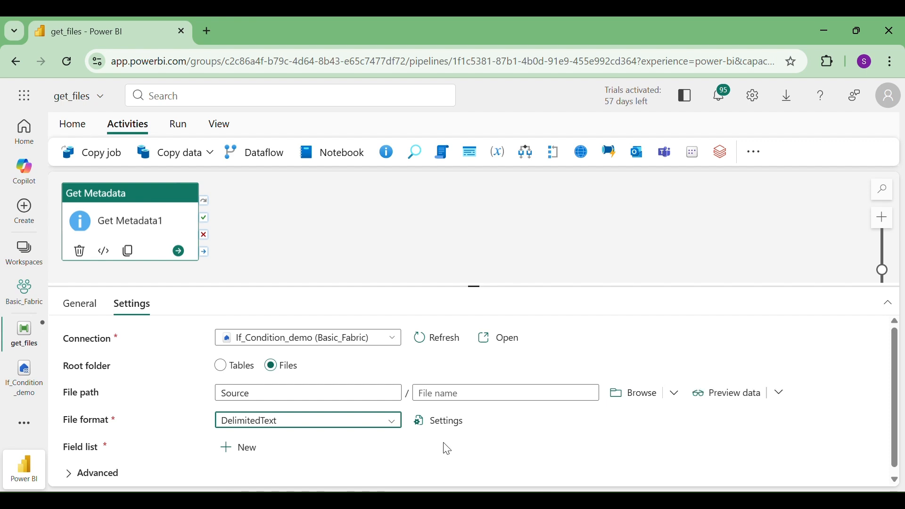
- Add a Child items argument to the Get Metadata activity's field list
{"action": "left_click", "coordinate": [255, 437]}
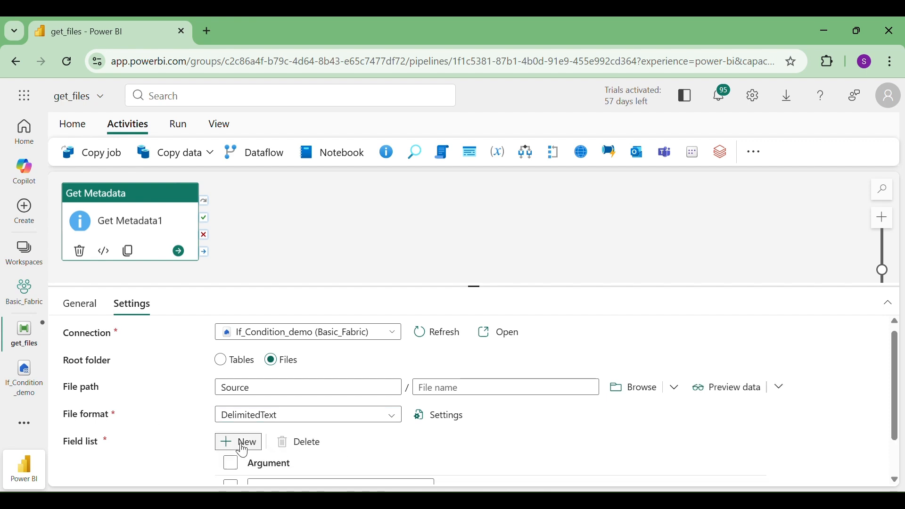
{"action": "scroll", "coordinate": [344, 436], "scroll_direction": "down", "scroll_amount": 1}
{"action": "left_click", "coordinate": [319, 446]}
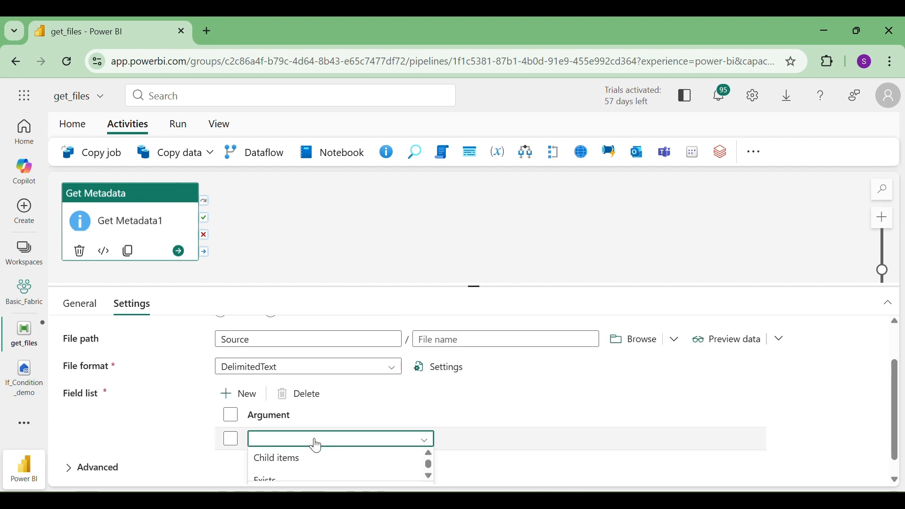
{"action": "left_click", "coordinate": [278, 460]}
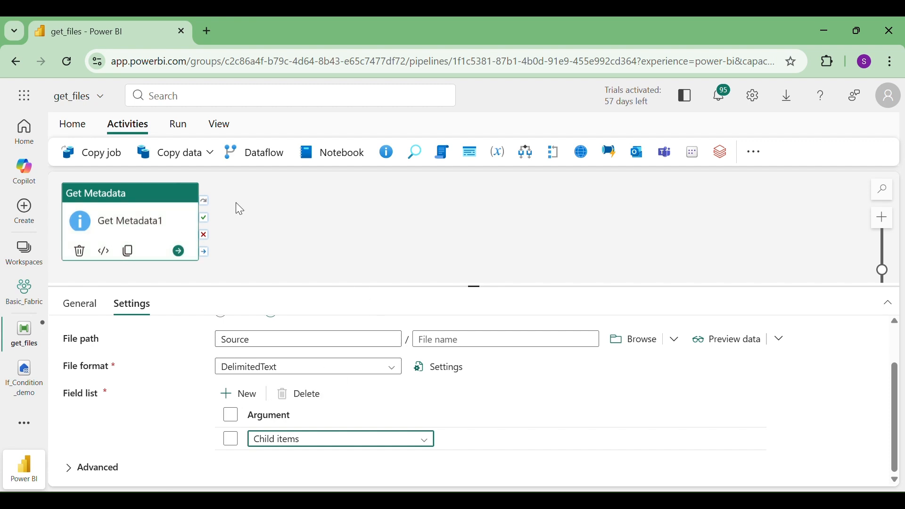
- Save and run the get_files pipeline
{"action": "left_click", "coordinate": [73, 125]}
{"action": "scroll", "coordinate": [363, 233], "scroll_direction": "up", "scroll_amount": 1}
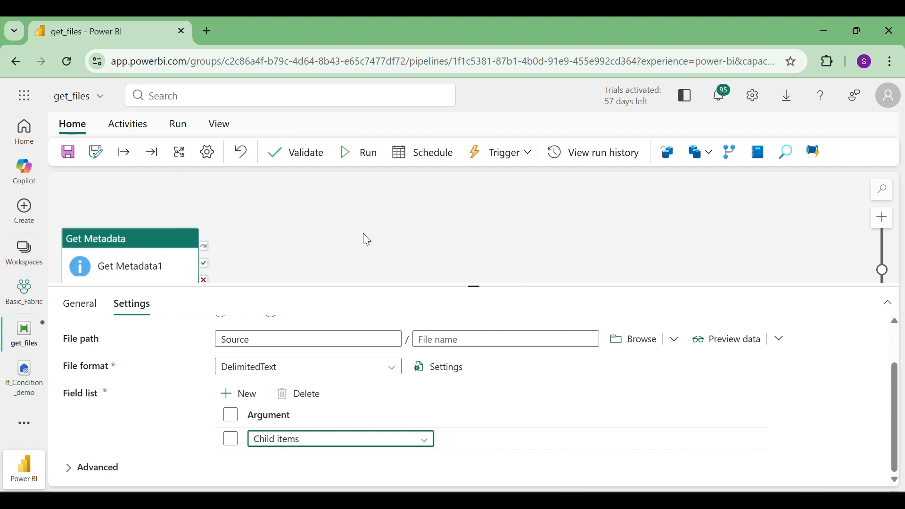
{"action": "left_click", "coordinate": [371, 154]}
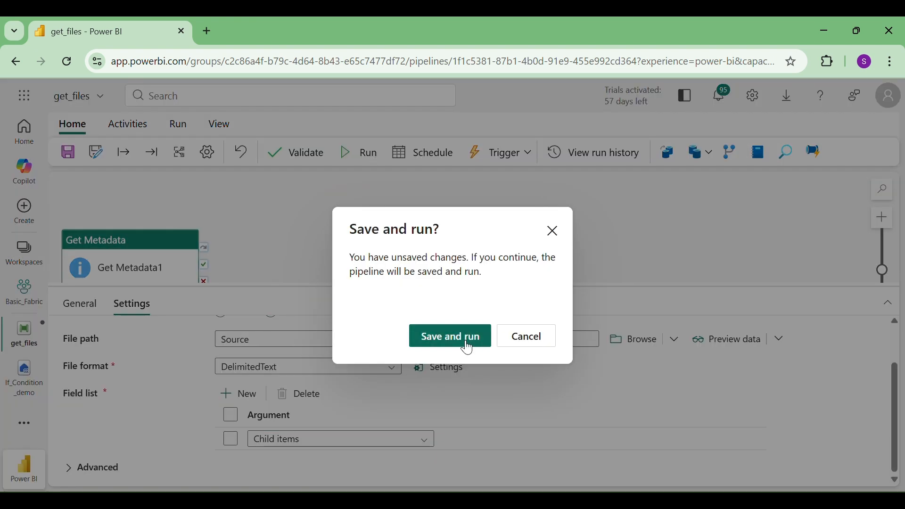
{"action": "left_click", "coordinate": [432, 336]}
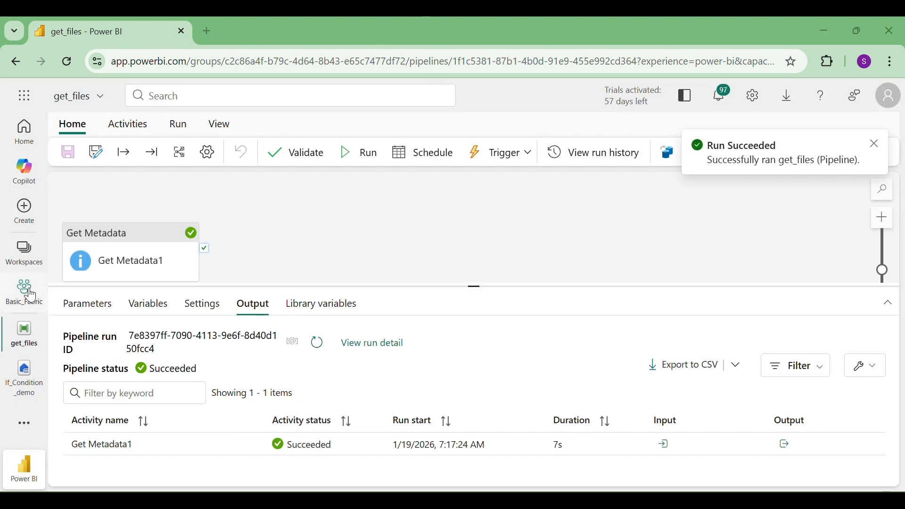
- Examine the Get Metadata1 activity's run output for the child items listed from the Source folder
{"action": "left_click_drag", "start_coordinate": [474, 289], "coordinate": [474, 234]}
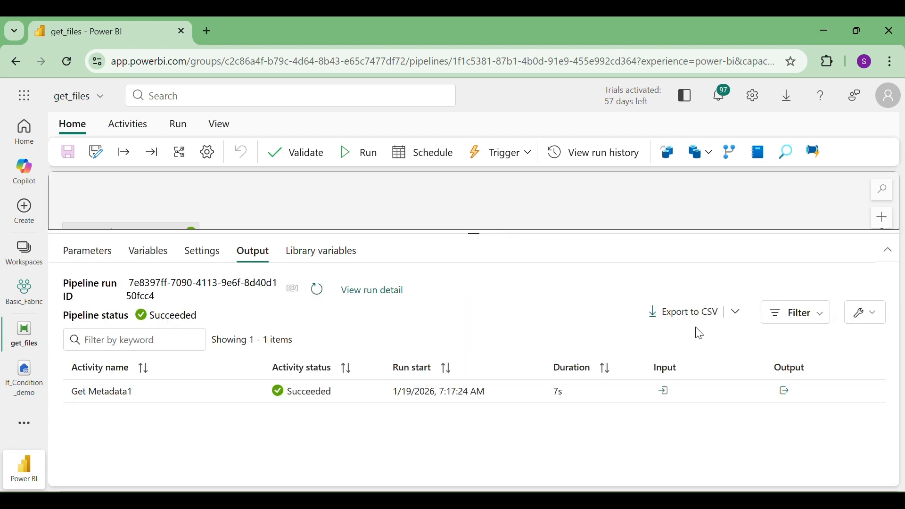
{"action": "left_click", "coordinate": [788, 393]}
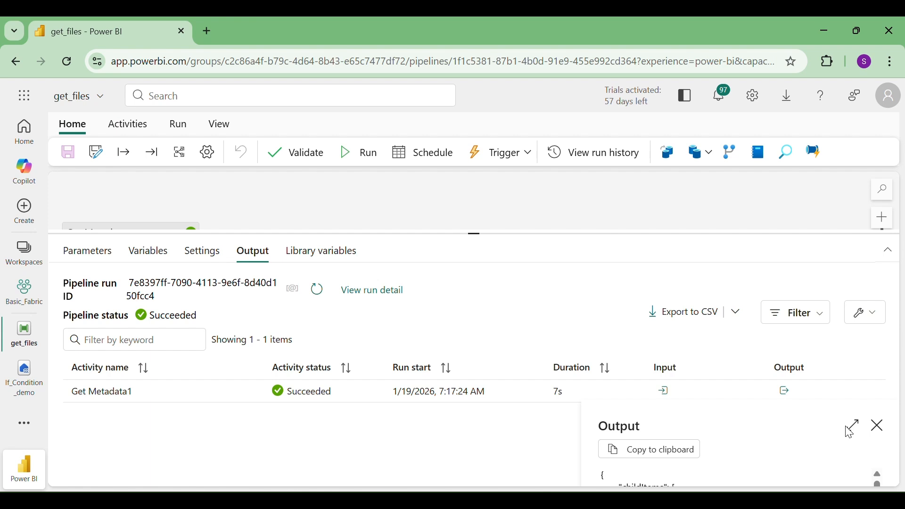
{"action": "left_click", "coordinate": [475, 232]}
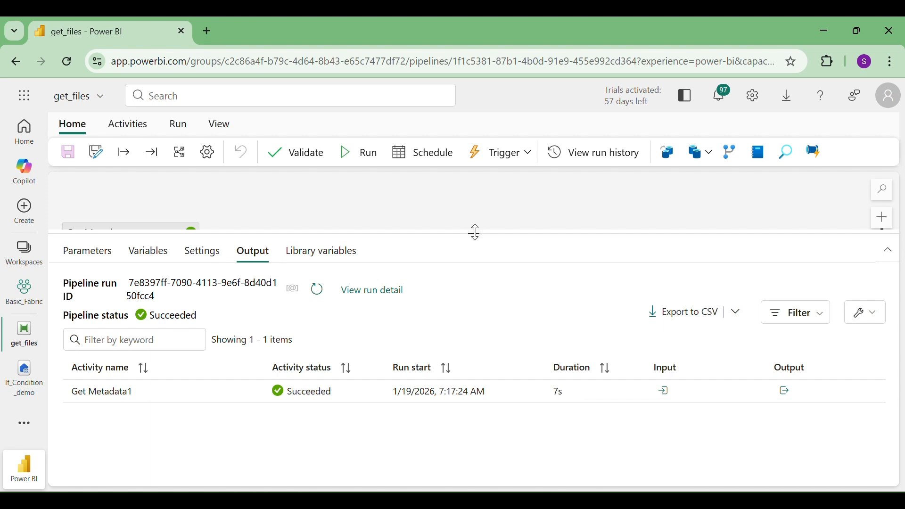
{"action": "left_click_drag", "start_coordinate": [475, 232], "coordinate": [478, 175]}
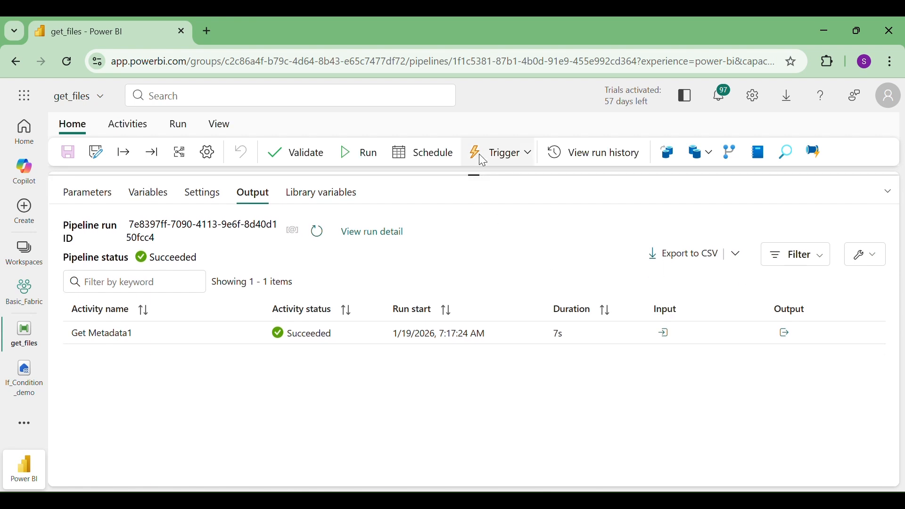
{"action": "left_click", "coordinate": [786, 336]}
{"action": "scroll", "coordinate": [676, 439], "scroll_direction": "down", "scroll_amount": 2}
{"action": "scroll", "coordinate": [676, 438], "scroll_direction": "up", "scroll_amount": 2}
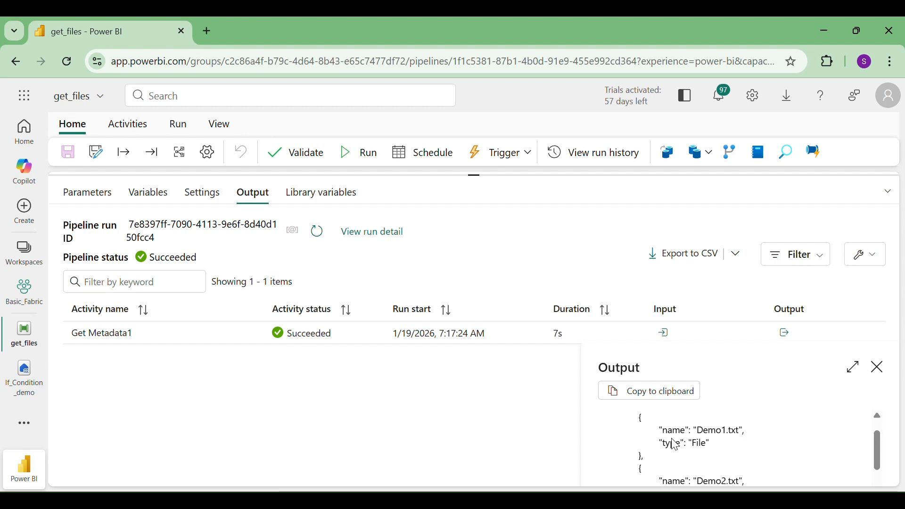
{"action": "scroll", "coordinate": [675, 438], "scroll_direction": "down", "scroll_amount": 2}
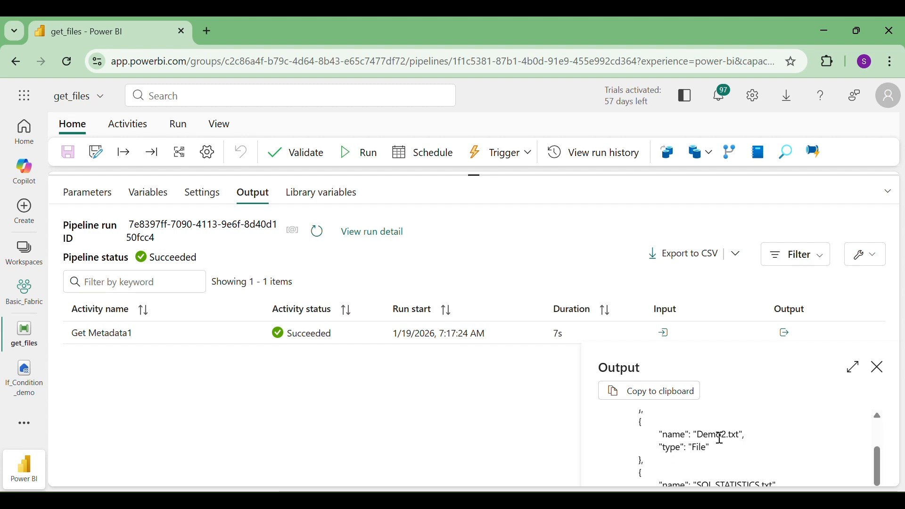
{"action": "scroll", "coordinate": [722, 439], "scroll_direction": "down", "scroll_amount": 2}
{"action": "scroll", "coordinate": [722, 439], "scroll_direction": "up", "scroll_amount": 2}
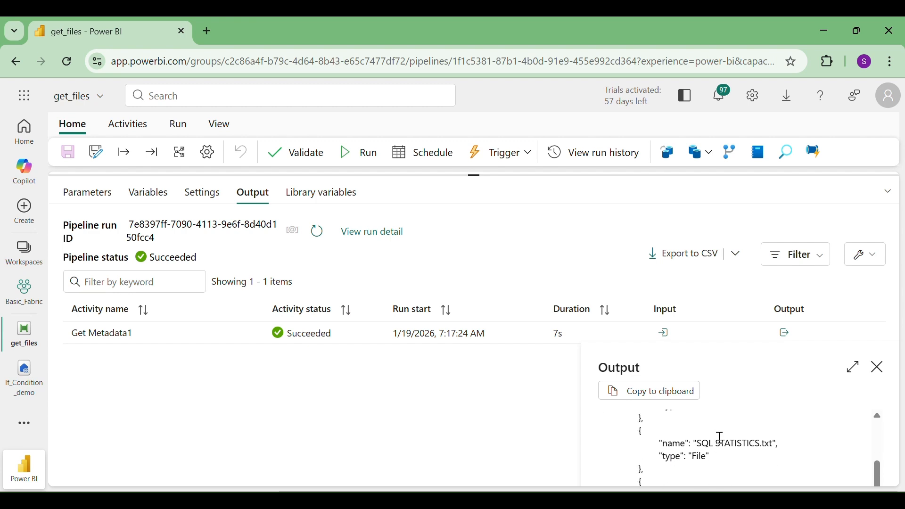
{"action": "left_click", "coordinate": [880, 372]}
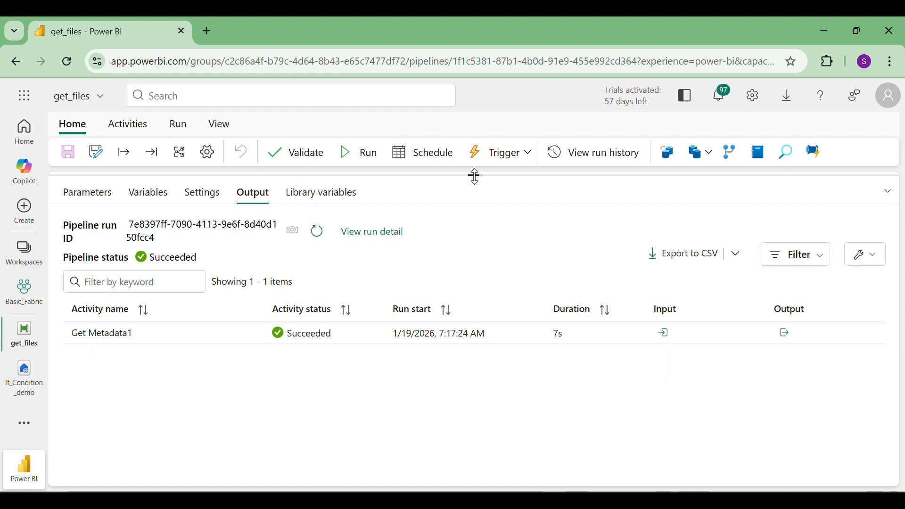
- Add a ForEach activity to the pipeline and place it to the right of the Get Metadata activity
{"action": "left_click_drag", "start_coordinate": [476, 177], "coordinate": [477, 327]}
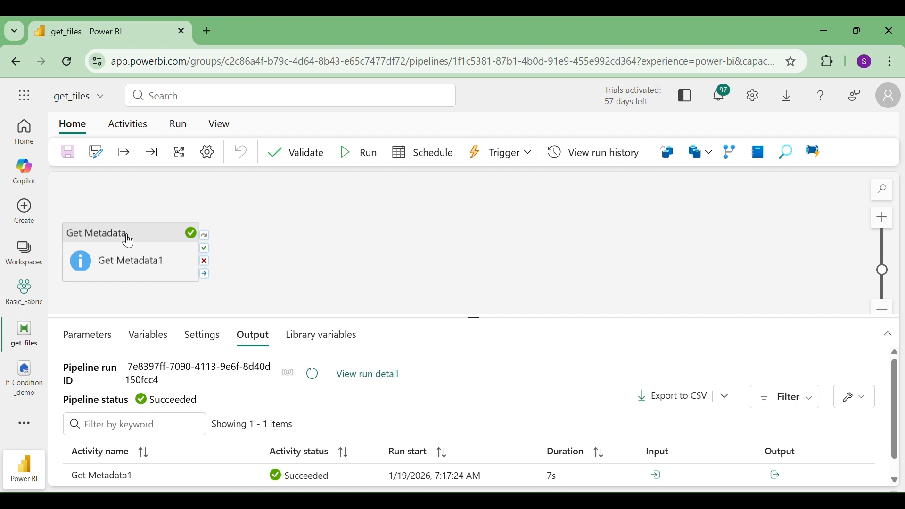
{"action": "left_click", "coordinate": [128, 241]}
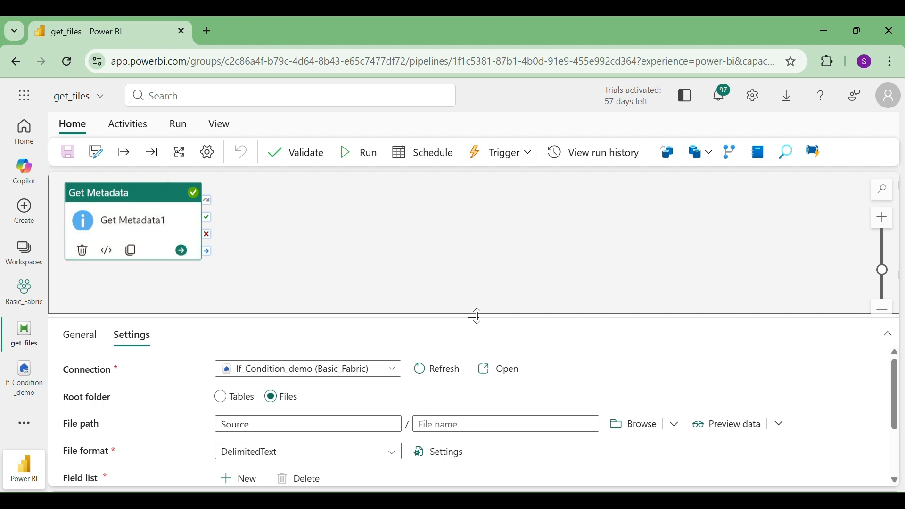
{"action": "left_click_drag", "start_coordinate": [477, 316], "coordinate": [471, 290]}
{"action": "left_click", "coordinate": [290, 235]}
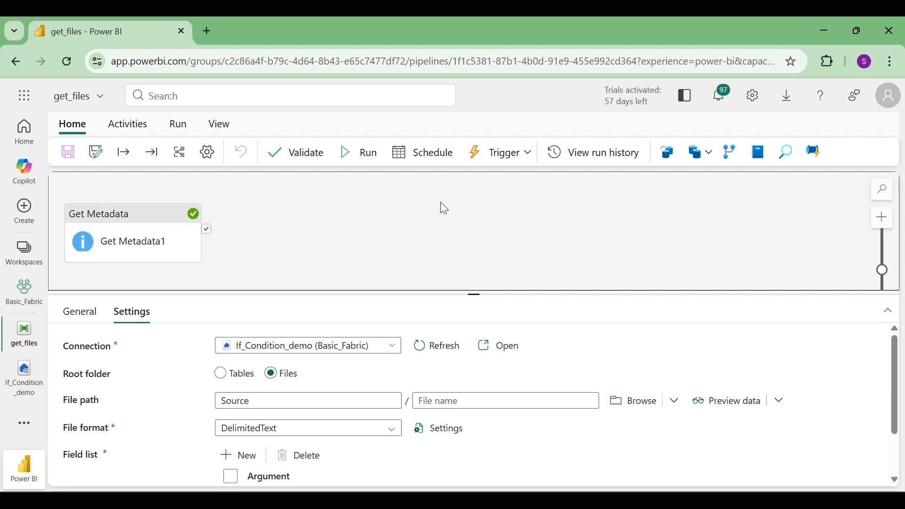
{"action": "left_click", "coordinate": [126, 132]}
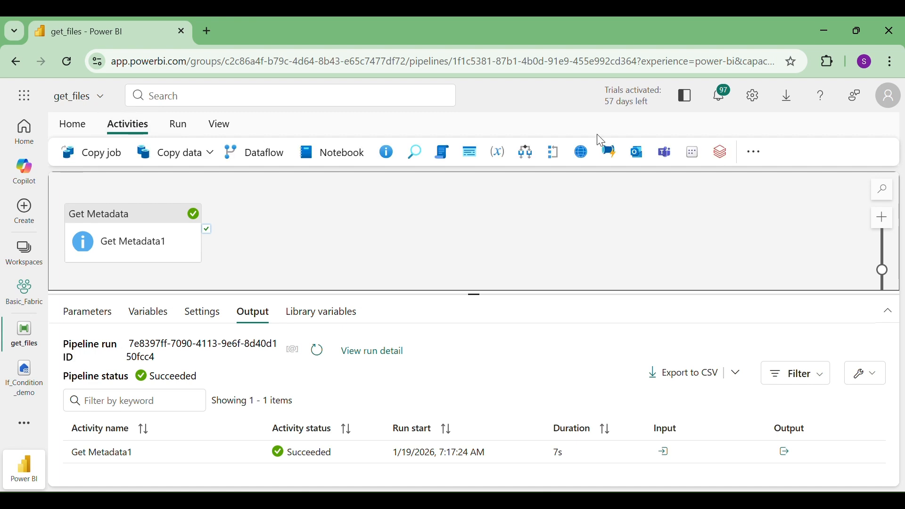
{"action": "left_click", "coordinate": [755, 151]}
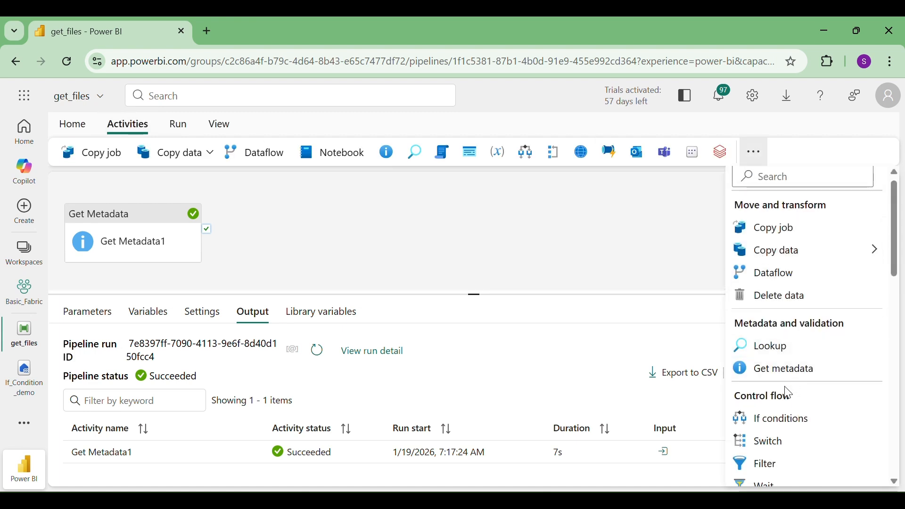
{"action": "scroll", "coordinate": [790, 393], "scroll_direction": "down", "scroll_amount": 4}
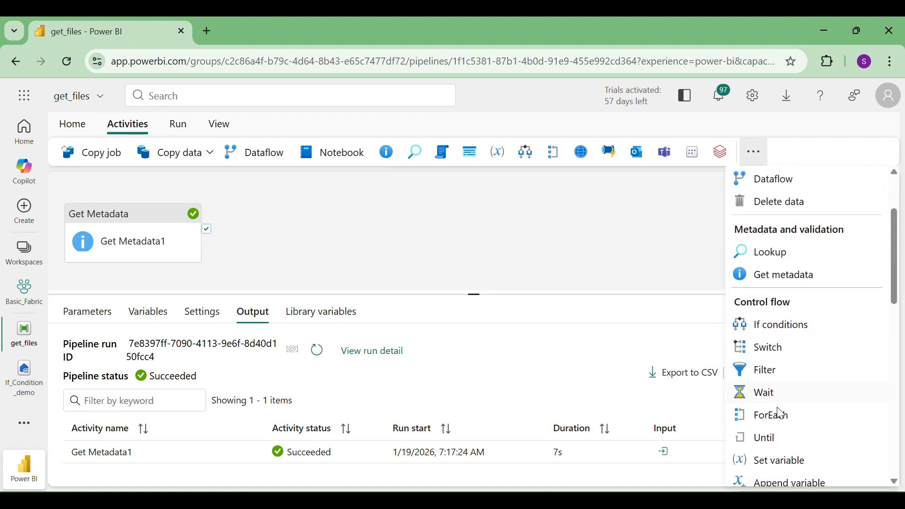
{"action": "left_click", "coordinate": [782, 415]}
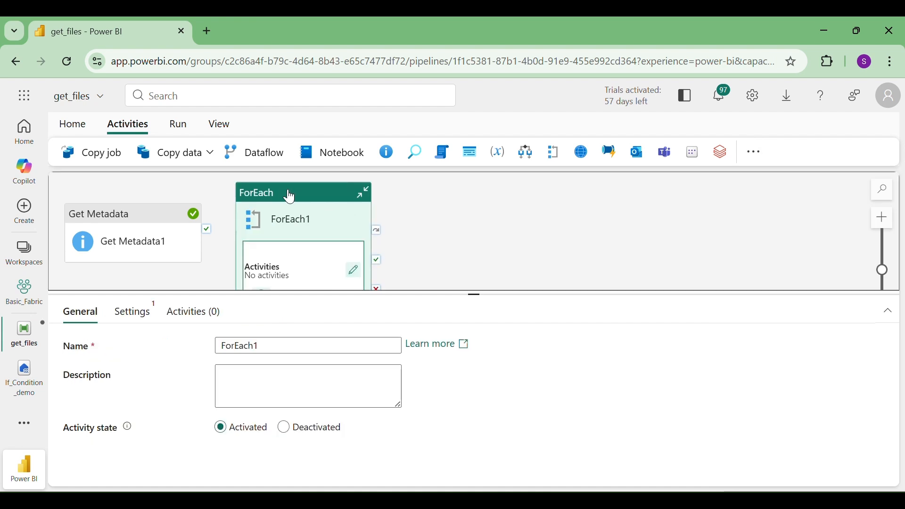
{"action": "left_click_drag", "start_coordinate": [290, 197], "coordinate": [353, 184]}
{"action": "left_click_drag", "start_coordinate": [468, 294], "coordinate": [469, 328]}
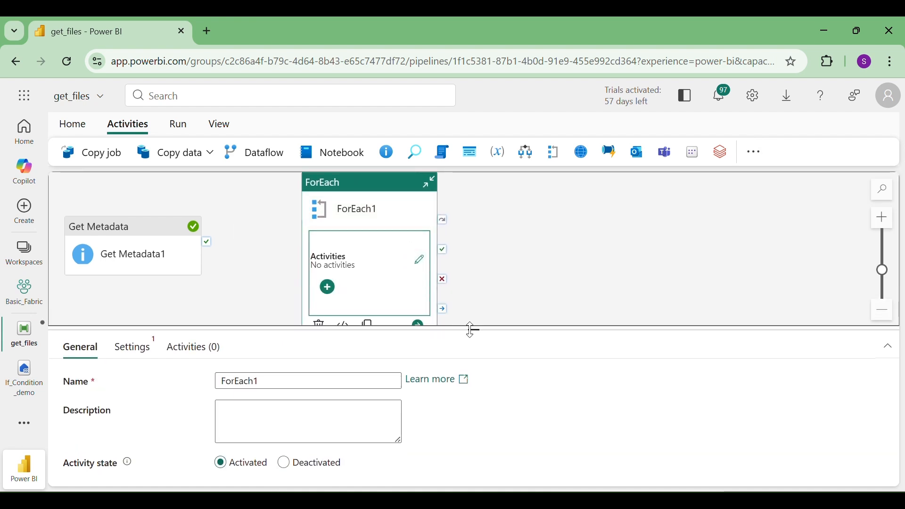
- Connect the Get Metadata activity's on-success output to the ForEach activity and move ForEach slightly higher on the canvas
{"action": "left_click", "coordinate": [114, 229]}
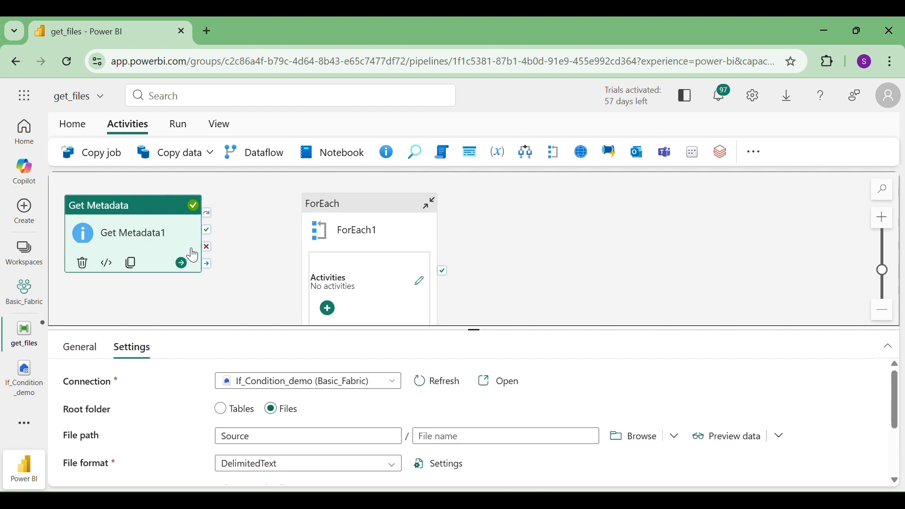
{"action": "left_click_drag", "start_coordinate": [207, 231], "coordinate": [337, 218]}
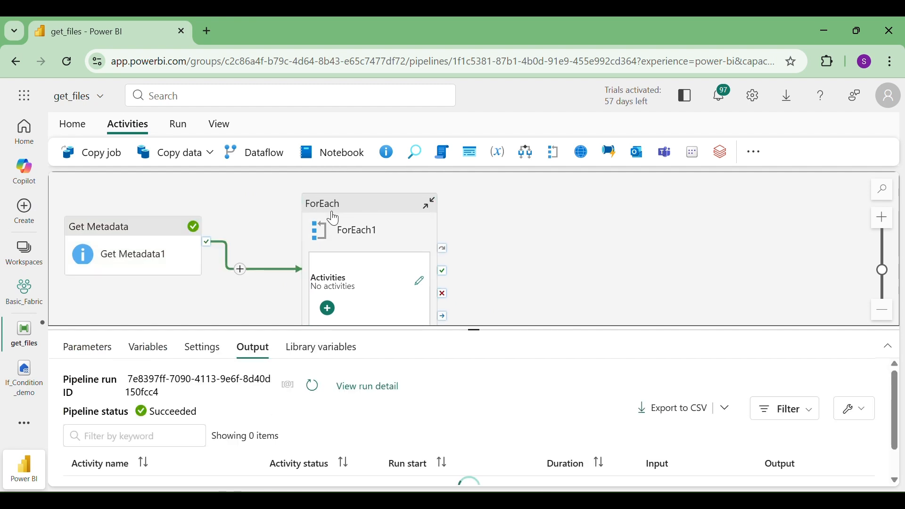
{"action": "left_click_drag", "start_coordinate": [477, 329], "coordinate": [476, 353]}
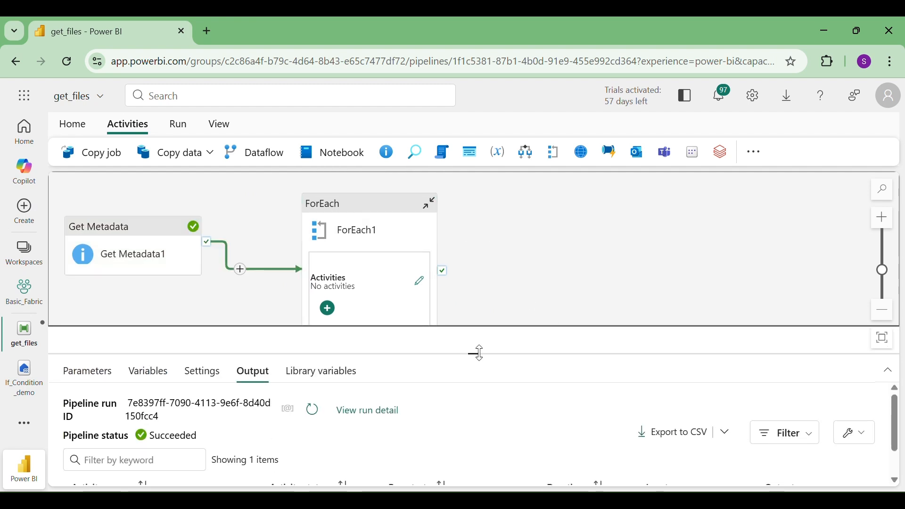
{"action": "left_click", "coordinate": [323, 296]}
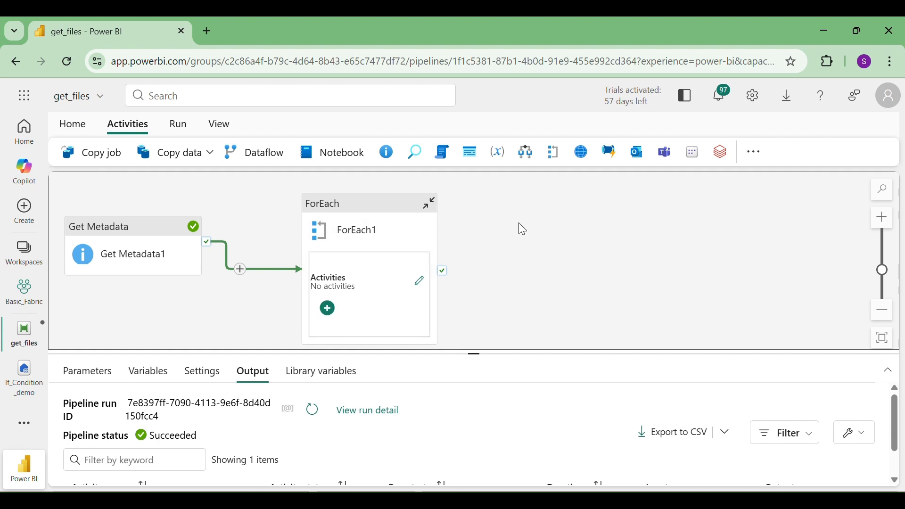
{"action": "left_click_drag", "start_coordinate": [335, 206], "coordinate": [335, 186]}
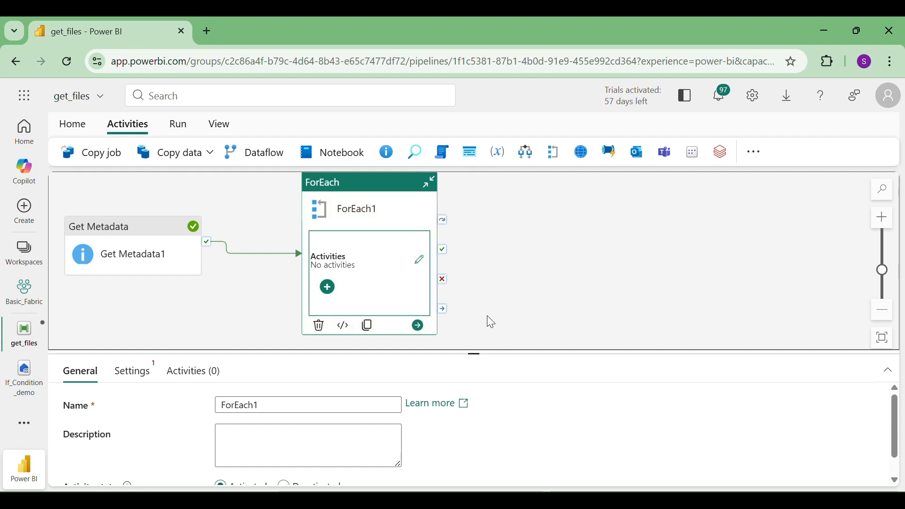
{"action": "left_click_drag", "start_coordinate": [477, 335], "coordinate": [486, 276]}
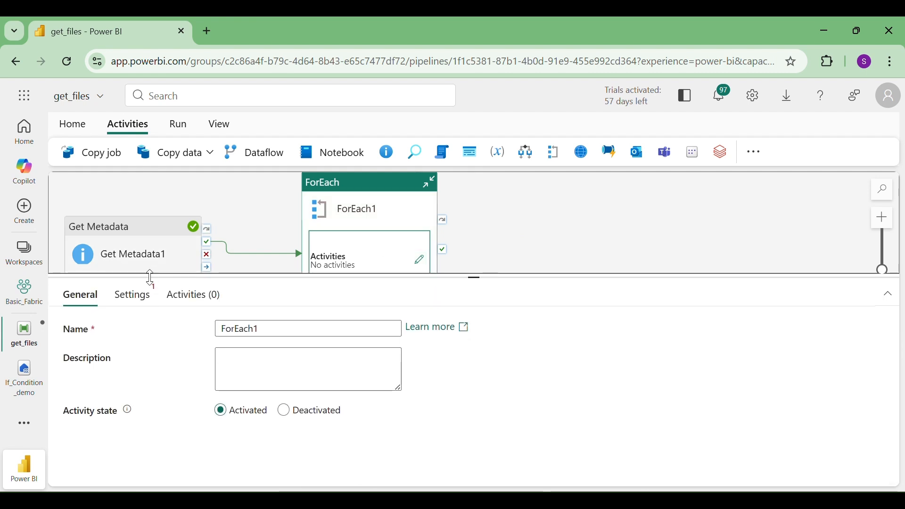
{"action": "left_click", "coordinate": [134, 297]}
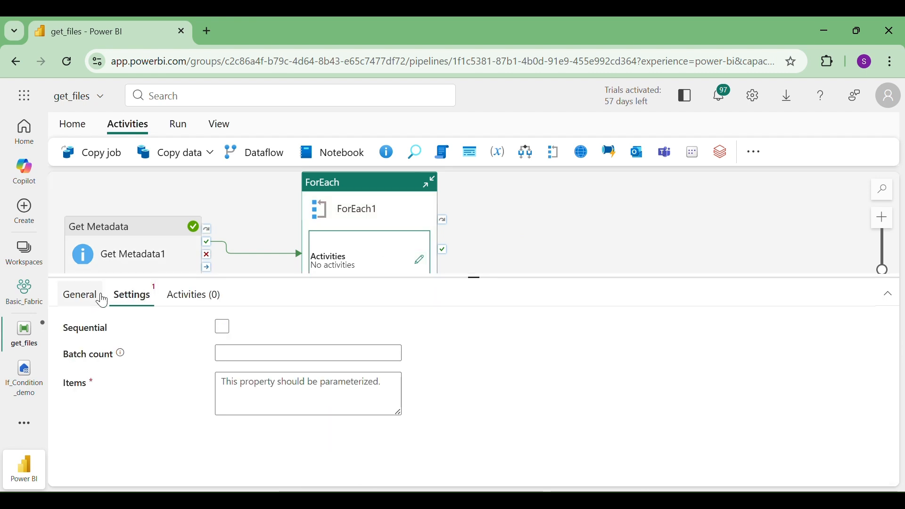
{"action": "left_click", "coordinate": [222, 329]}
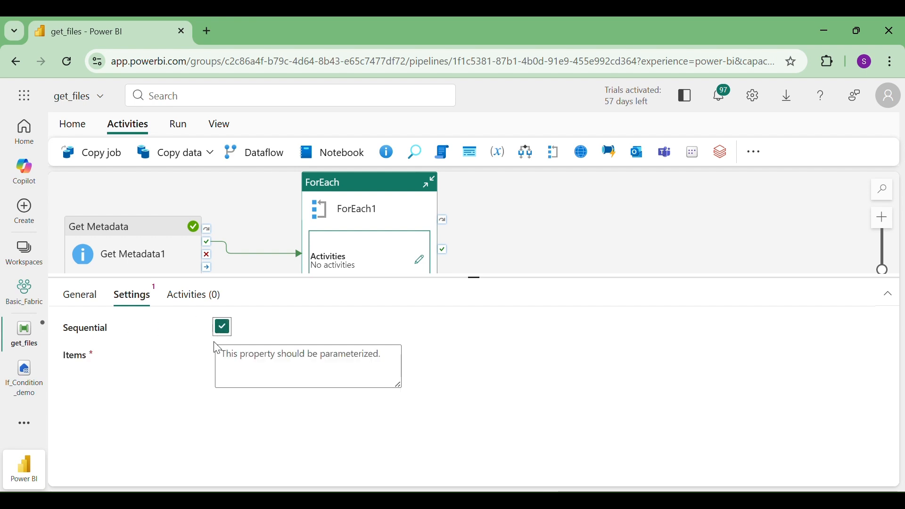
{"action": "left_click", "coordinate": [239, 354]}
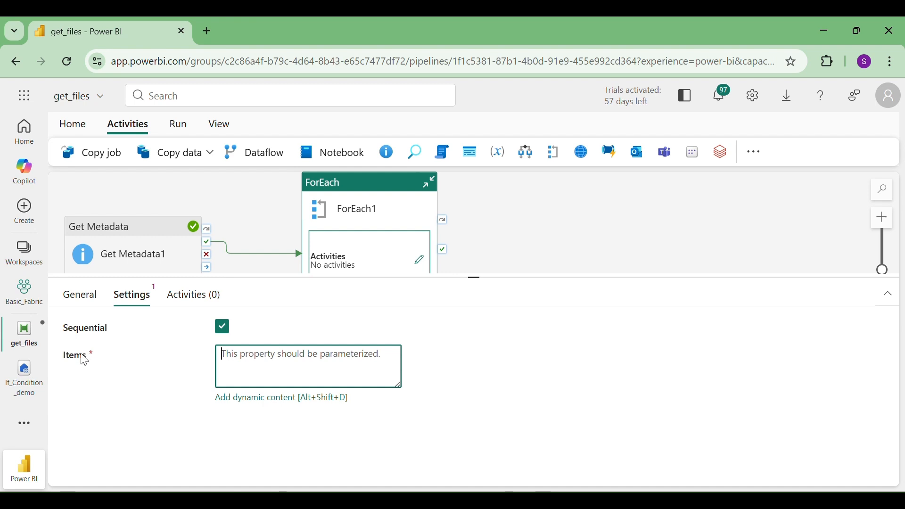
{"action": "left_click", "coordinate": [253, 404]}
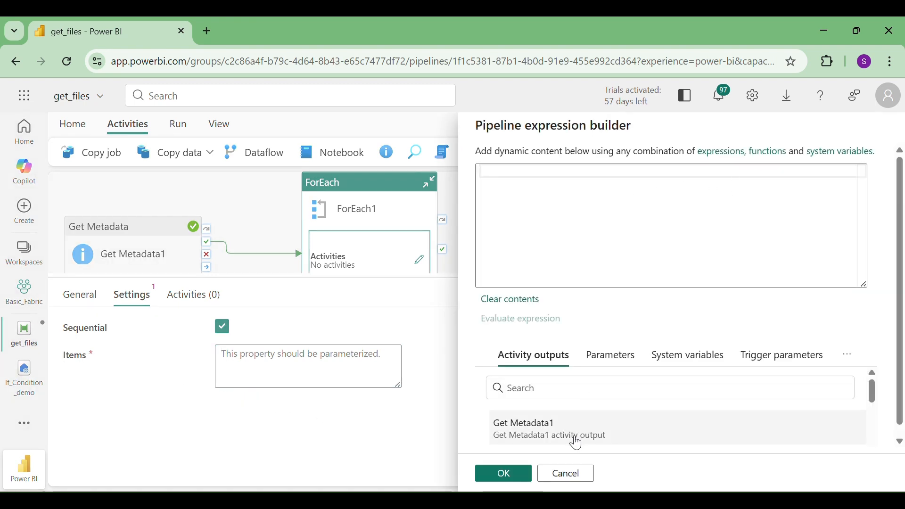
{"action": "scroll", "coordinate": [542, 439], "scroll_direction": "down", "scroll_amount": 3}
{"action": "left_click", "coordinate": [559, 415]}
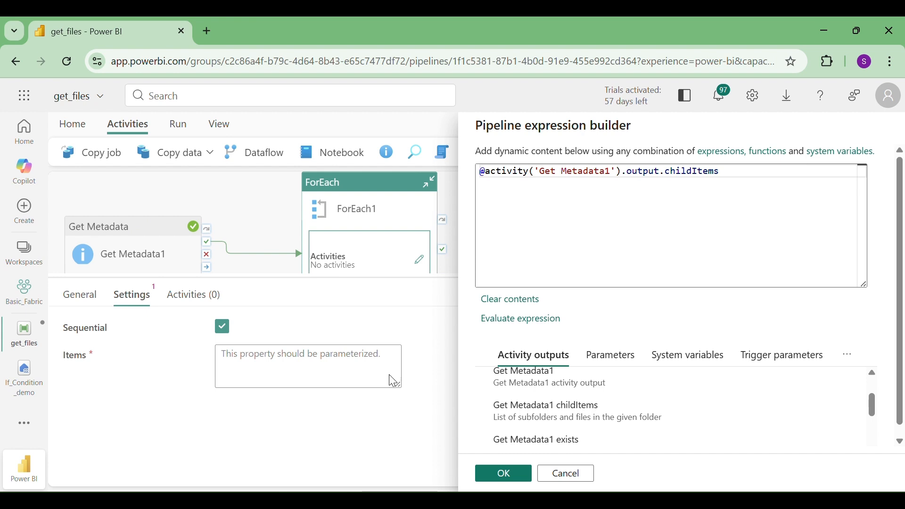
{"action": "left_click", "coordinate": [505, 475]}
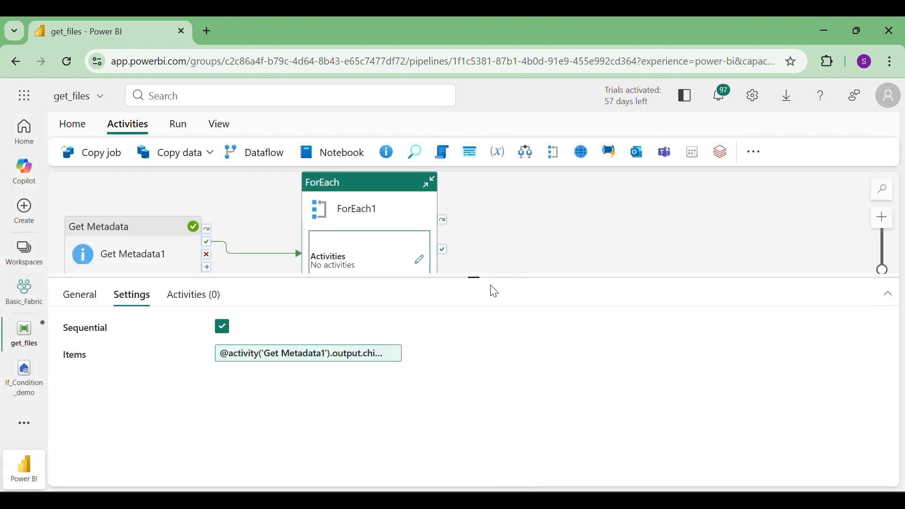
- Add an If Condition activity inside the ForEach activity
{"action": "left_click_drag", "start_coordinate": [476, 279], "coordinate": [477, 340]}
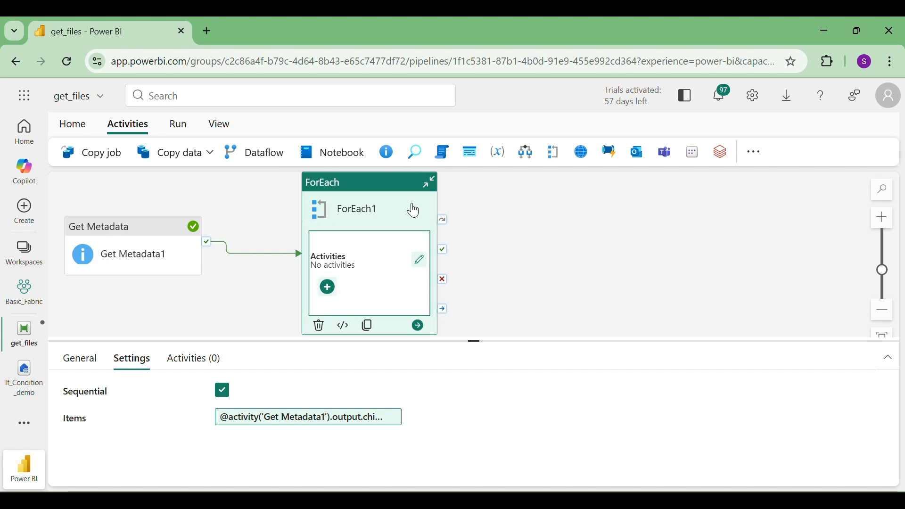
{"action": "left_click", "coordinate": [329, 289]}
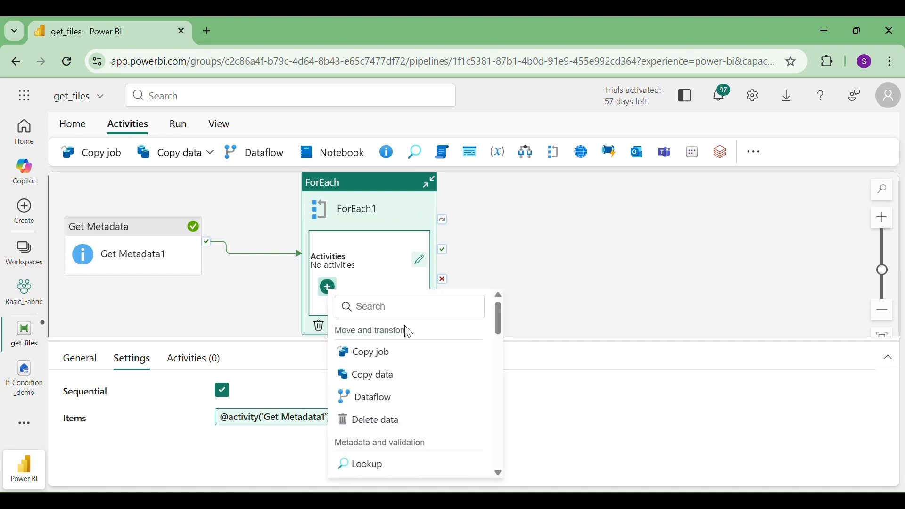
{"action": "scroll", "coordinate": [399, 404], "scroll_direction": "down", "scroll_amount": 2}
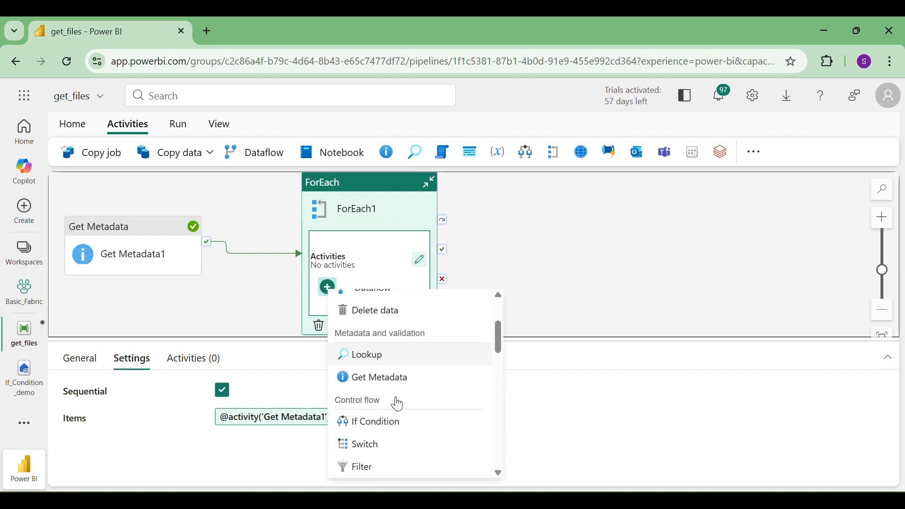
{"action": "left_click", "coordinate": [370, 422]}
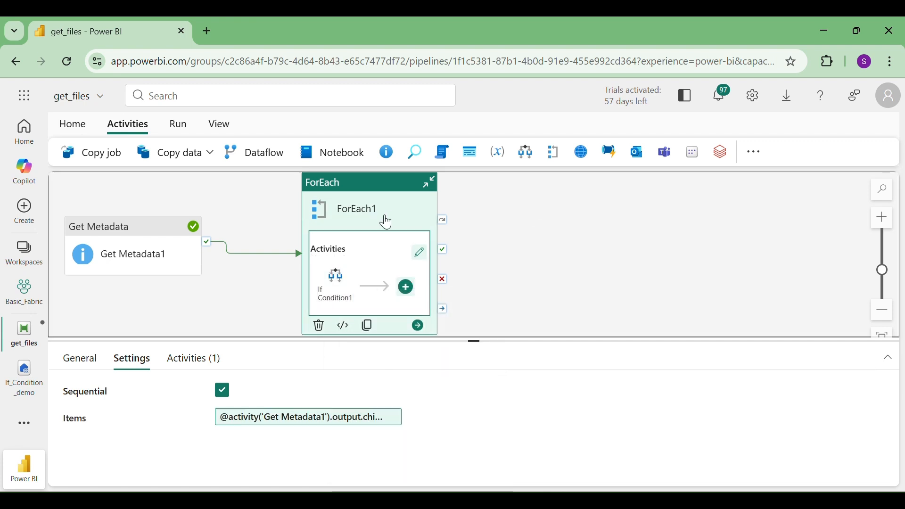
{"action": "left_click", "coordinate": [339, 277]}
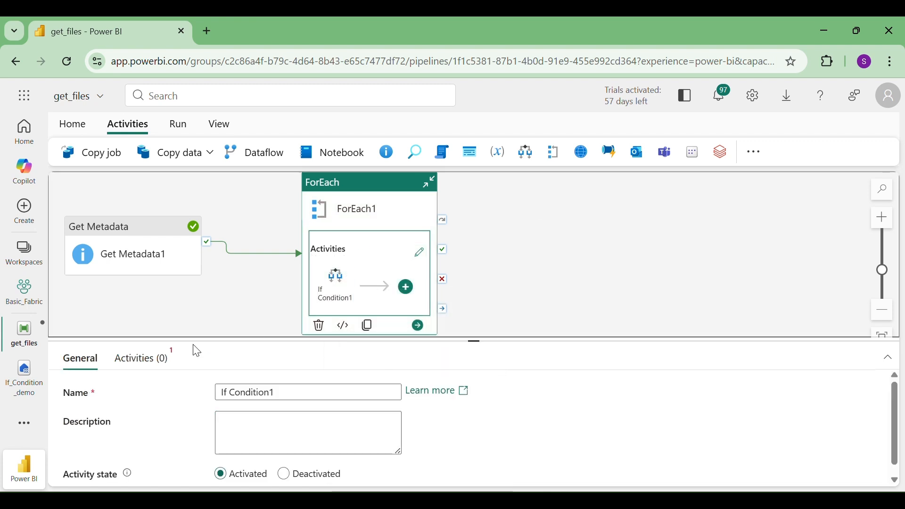
{"action": "left_click", "coordinate": [136, 364]}
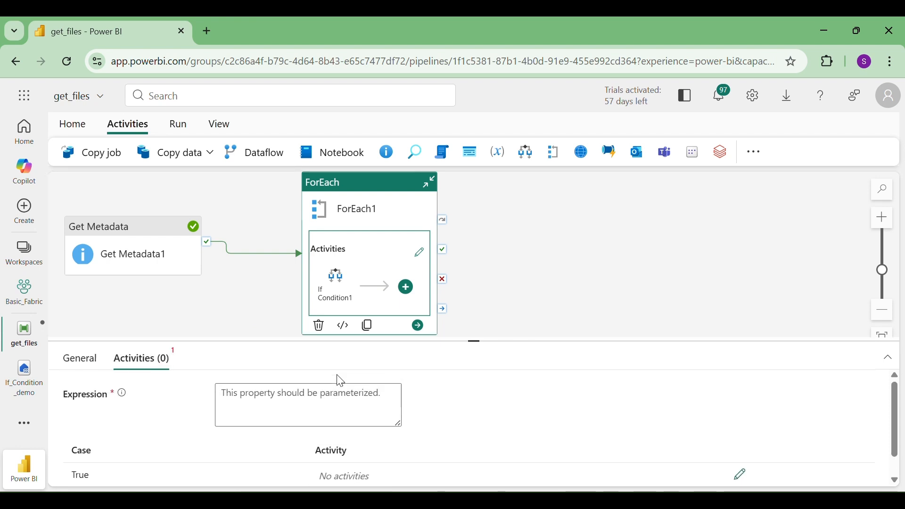
{"action": "left_click_drag", "start_coordinate": [476, 341], "coordinate": [484, 238]}
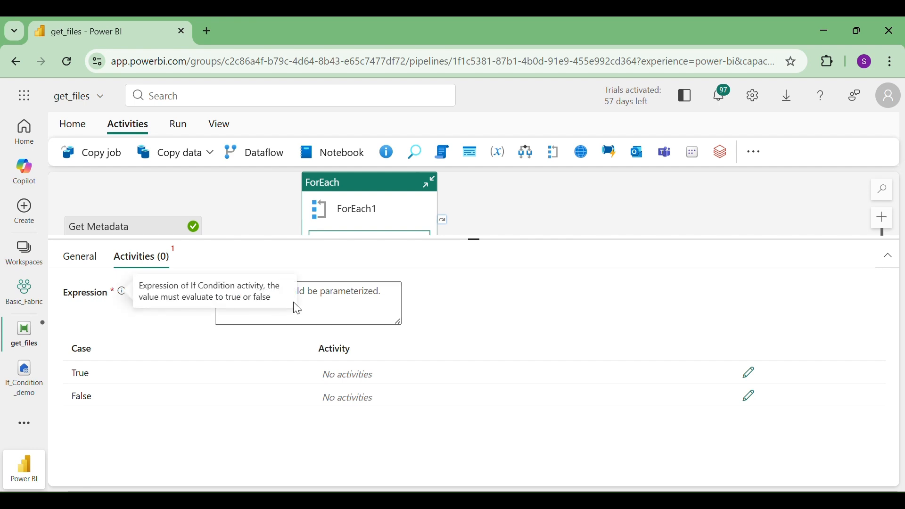
{"action": "left_click", "coordinate": [246, 315]}
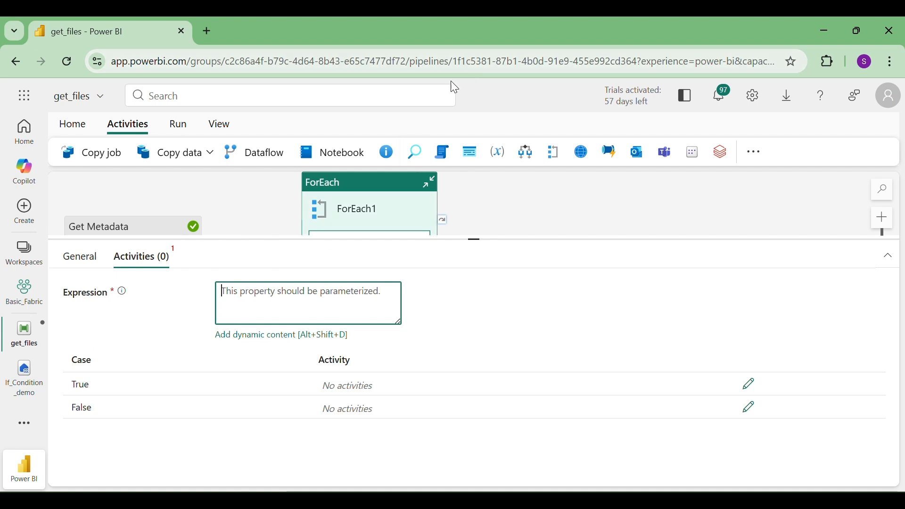
{"action": "left_click", "coordinate": [378, 43]}
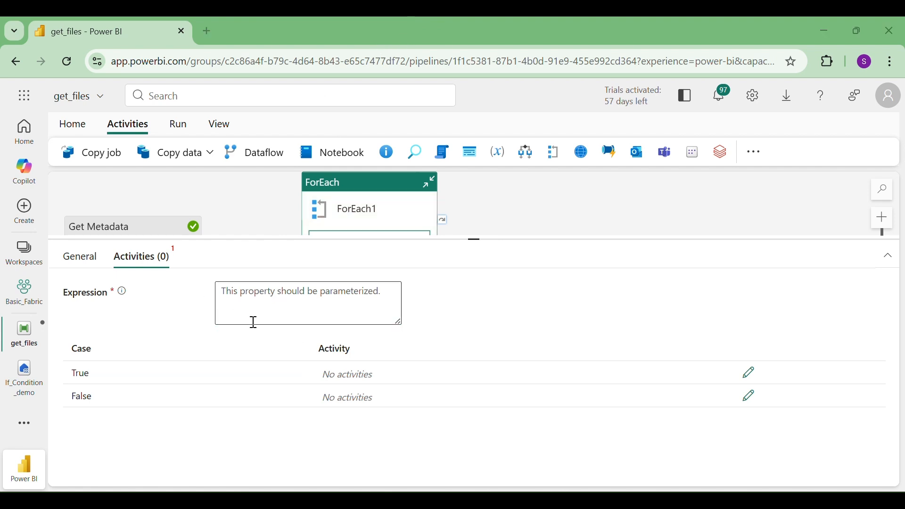
{"action": "left_click", "coordinate": [230, 315]}
{"action": "left_click", "coordinate": [264, 338]}
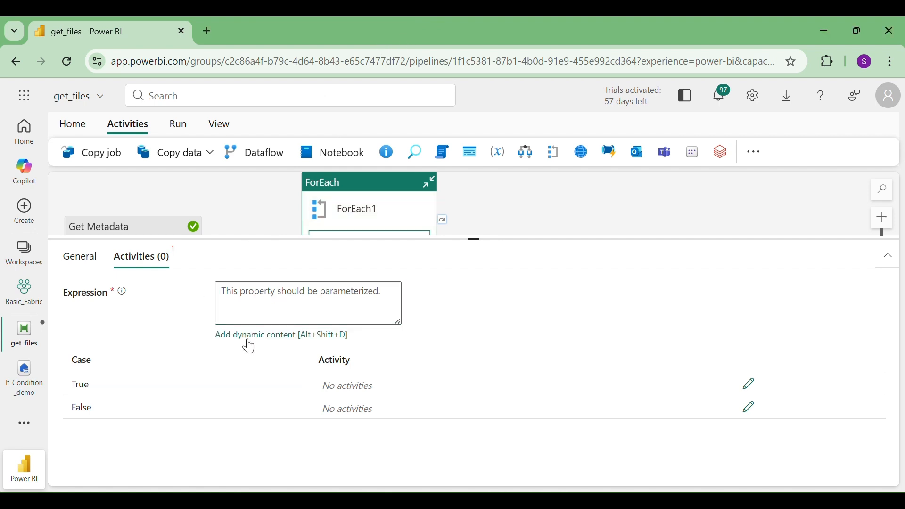
{"action": "left_click", "coordinate": [503, 193]}
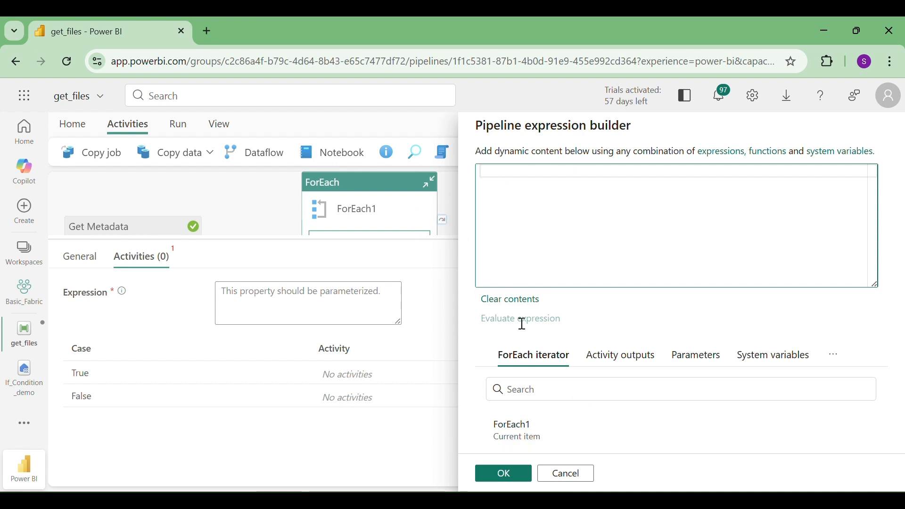
{"action": "left_click", "coordinate": [509, 437]}
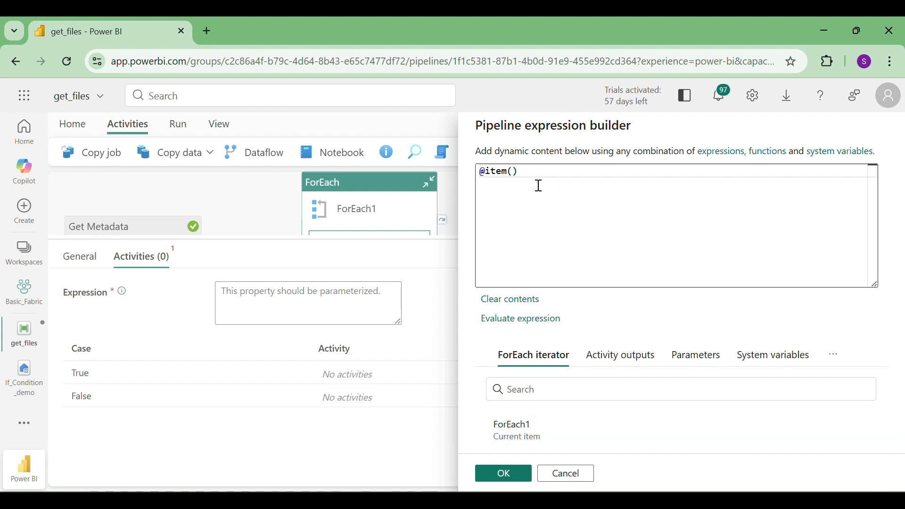
{"action": "left_click", "coordinate": [531, 171]}
{"action": "type", "text": "."}
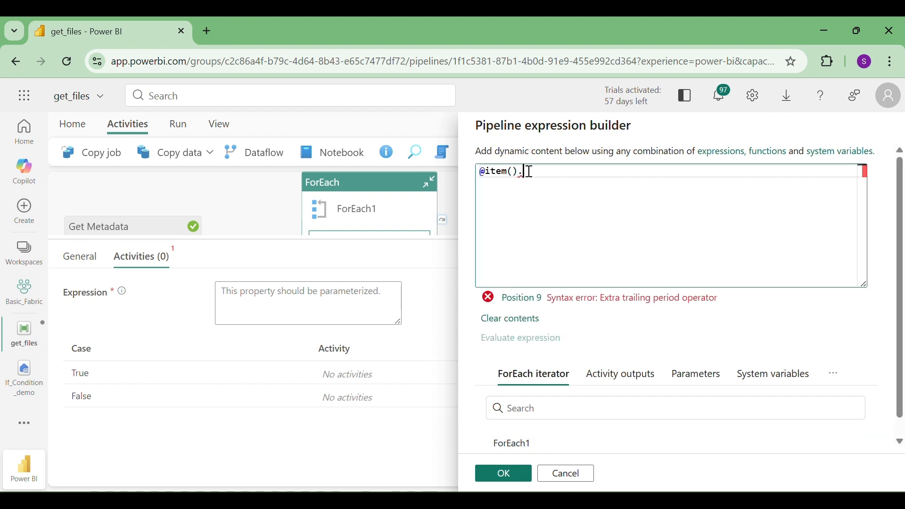
{"action": "type", "text": "name"}
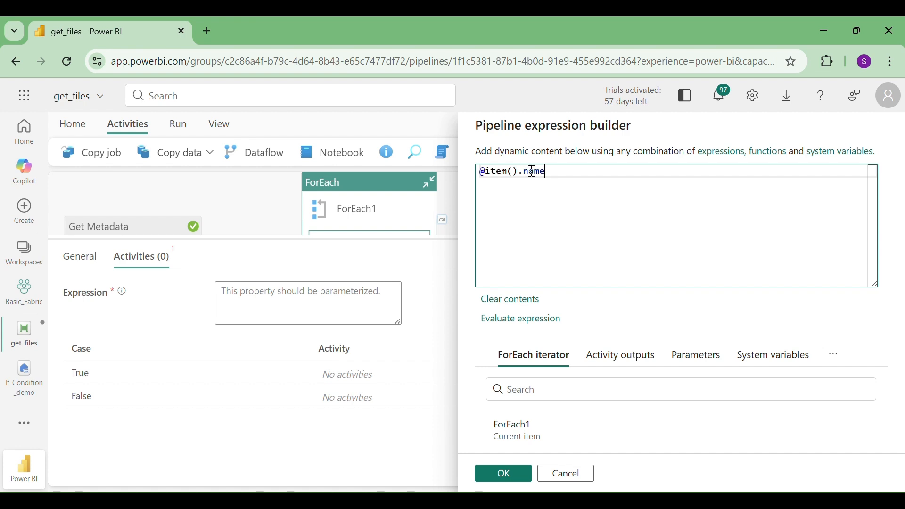
{"action": "left_click_drag", "start_coordinate": [573, 174], "coordinate": [486, 176]}
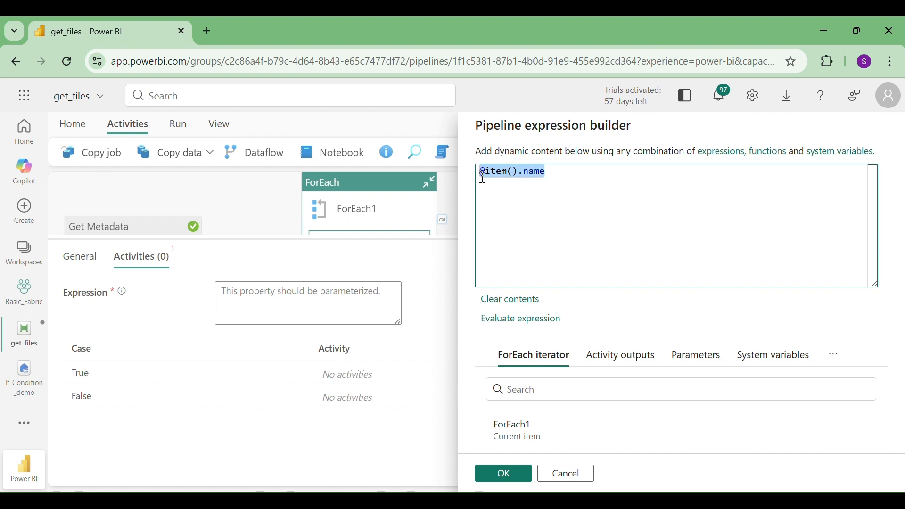
{"action": "left_click", "coordinate": [482, 175]}
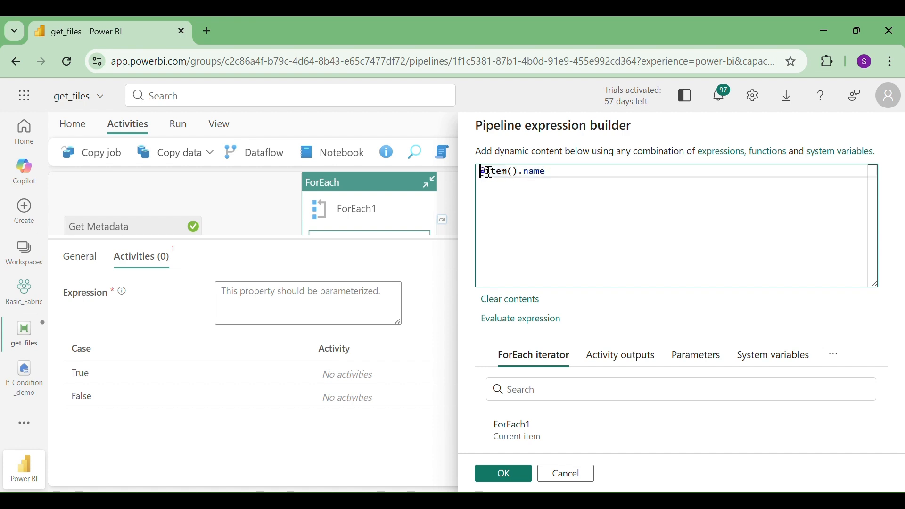
{"action": "type", "text": "conta"}
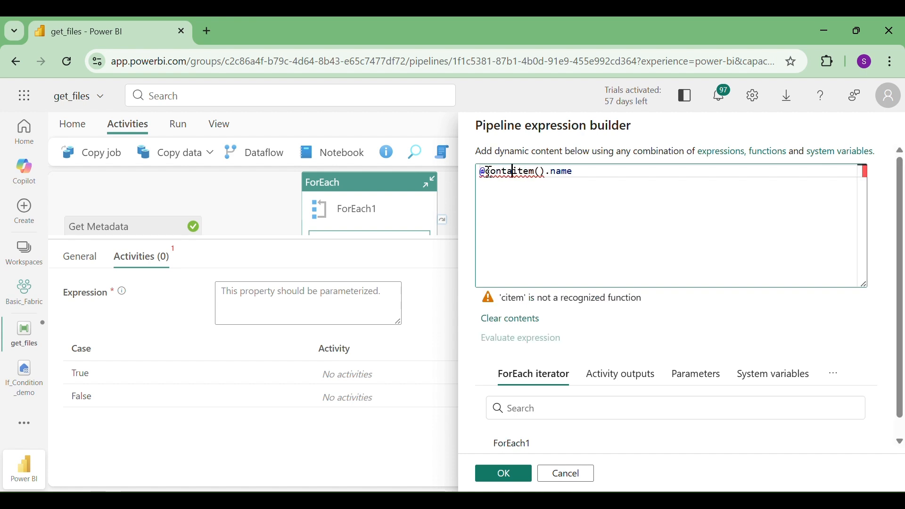
{"action": "type", "text": "ins(item().name"}
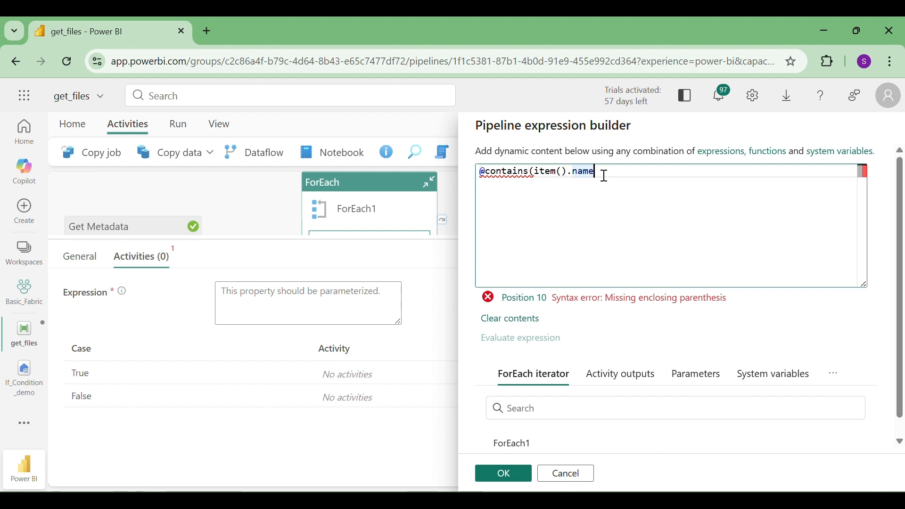
{"action": "type", "text": ",'"}
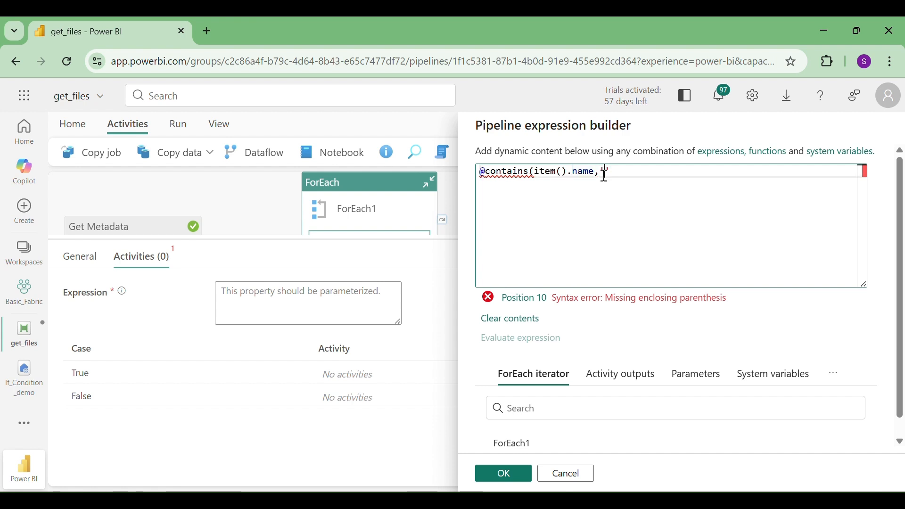
{"action": "key", "text": "Caps_Lock"}
{"action": "type", "text": "D"}
{"action": "key", "text": "Caps_Lock"}
{"action": "type", "text": "e"}
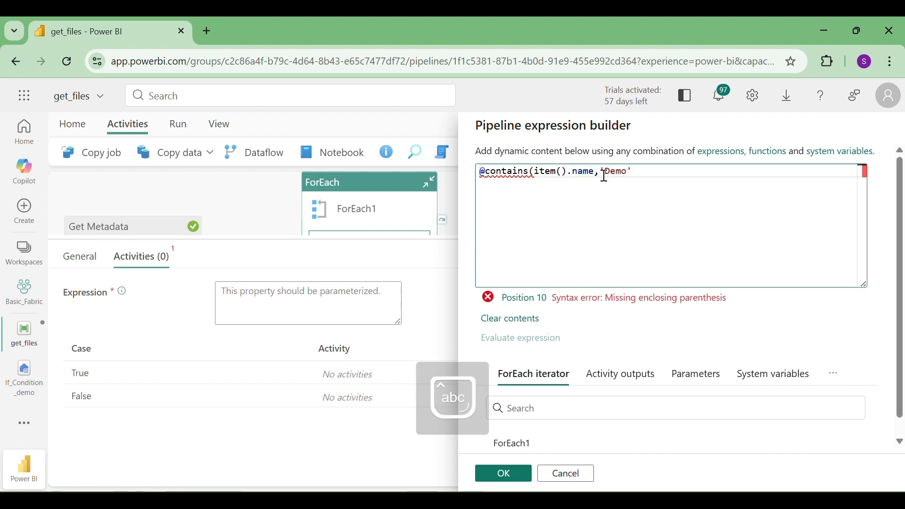
{"action": "type", "text": "mo')"}
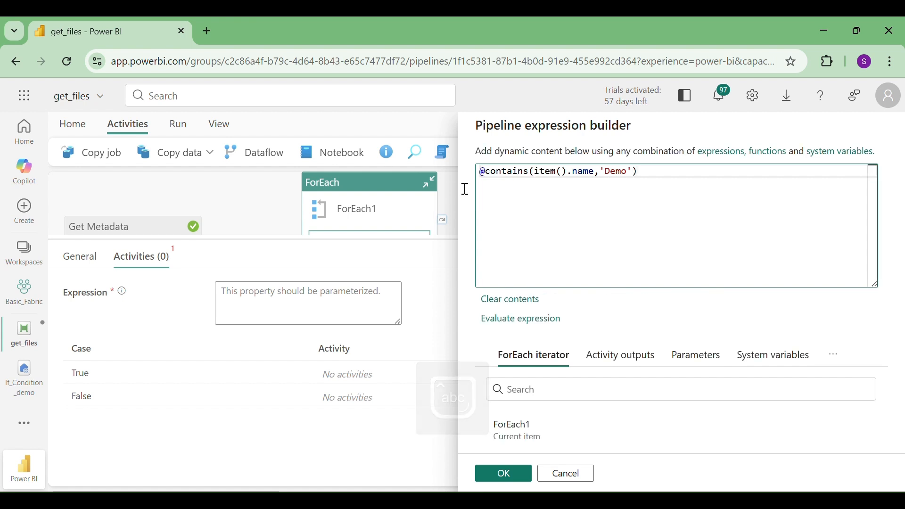
{"action": "left_click", "coordinate": [499, 474]}
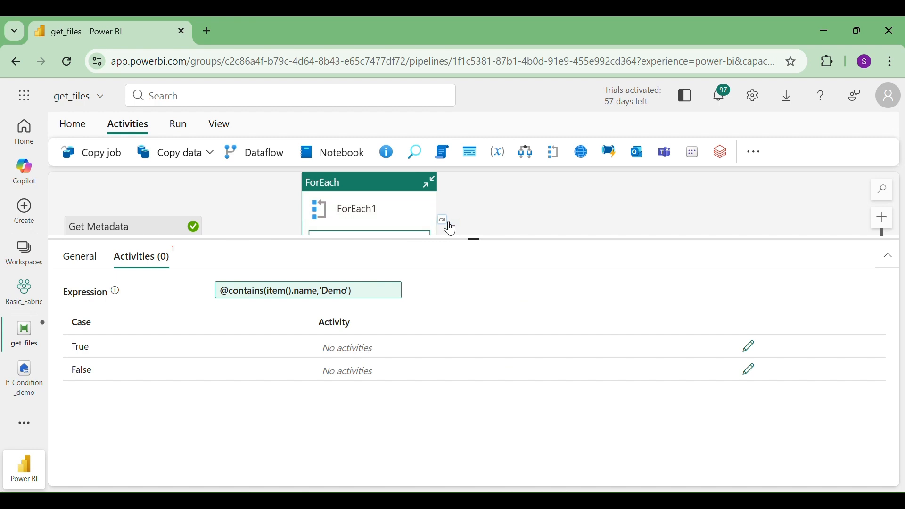
- Add a Delete data activity to the If Condition's True case and move it higher on the canvas
{"action": "left_click_drag", "start_coordinate": [475, 241], "coordinate": [474, 325]}
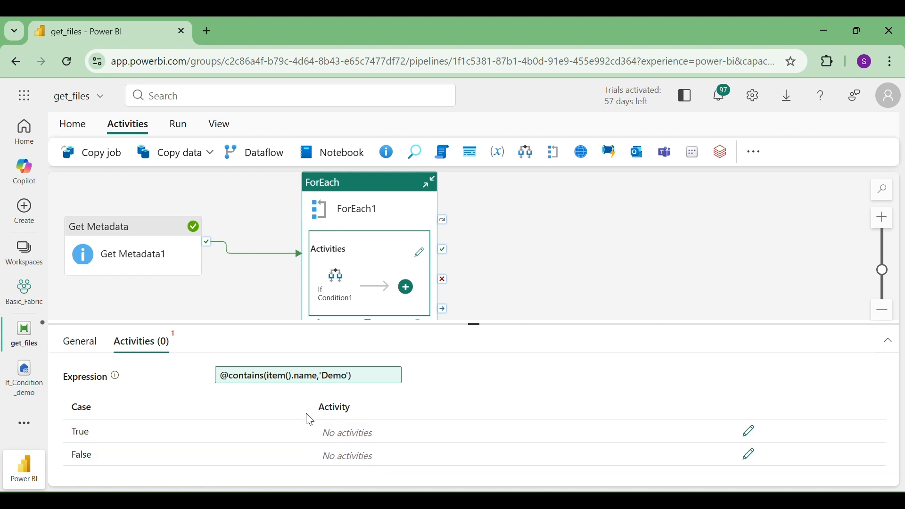
{"action": "left_click", "coordinate": [749, 432]}
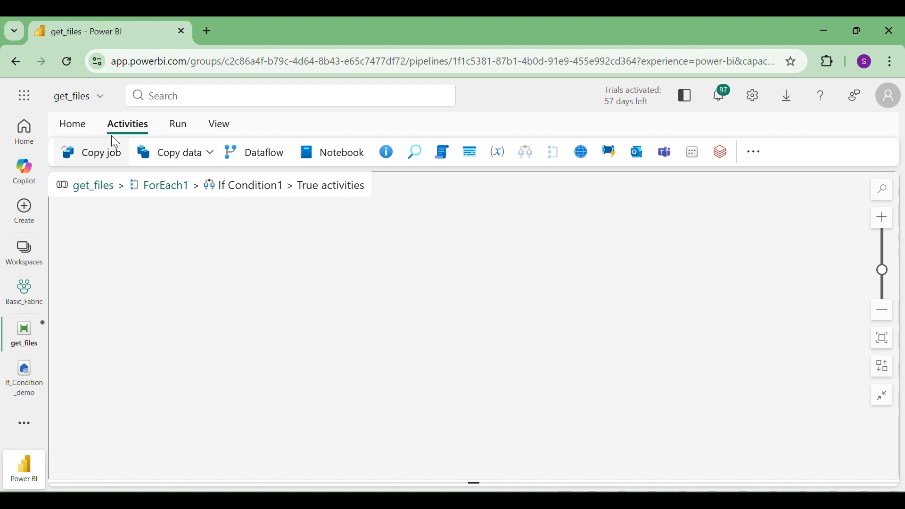
{"action": "left_click", "coordinate": [756, 156]}
{"action": "scroll", "coordinate": [792, 330], "scroll_direction": "down", "scroll_amount": 4}
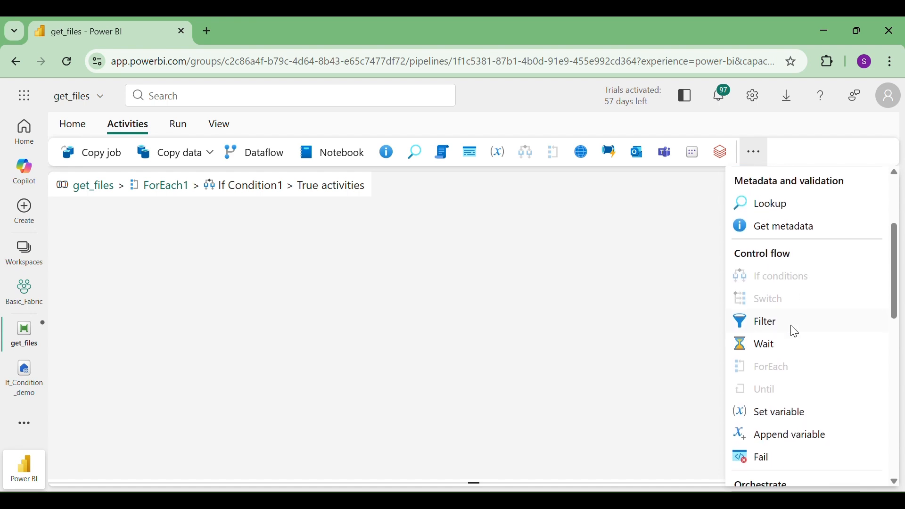
{"action": "scroll", "coordinate": [797, 331], "scroll_direction": "up", "scroll_amount": 3}
{"action": "left_click", "coordinate": [768, 306]}
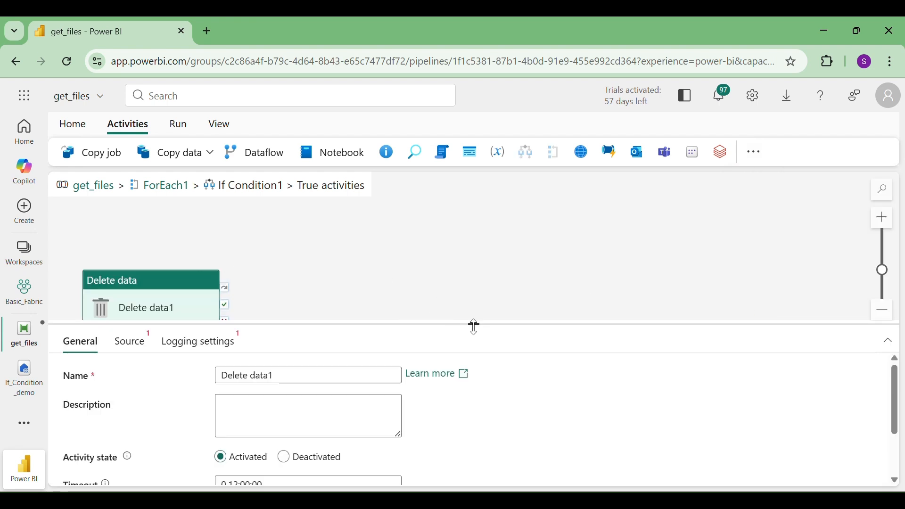
{"action": "left_click_drag", "start_coordinate": [474, 327], "coordinate": [468, 351]}
{"action": "left_click_drag", "start_coordinate": [126, 282], "coordinate": [117, 226]}
- Set the Delete data activity's source connection to the If_Condition_demo lakehouse from the OneLake catalog
{"action": "left_click", "coordinate": [138, 373]}
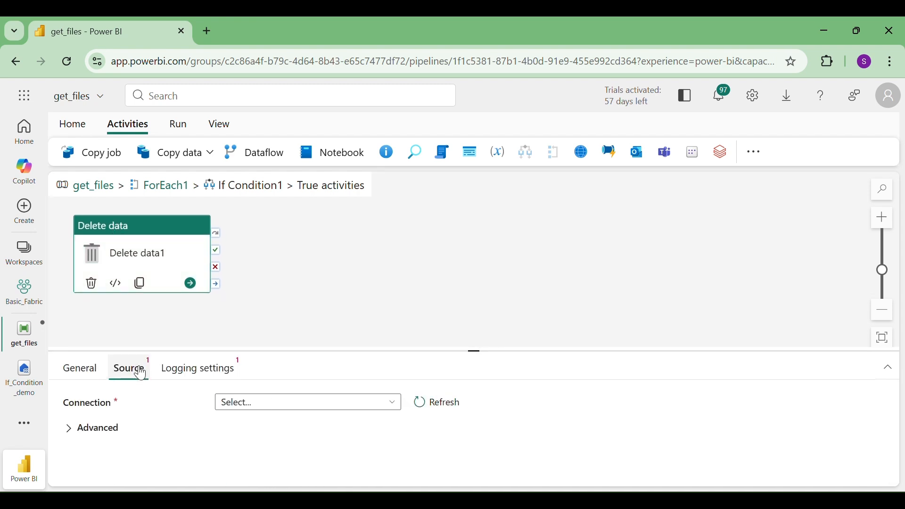
{"action": "left_click", "coordinate": [263, 413]}
{"action": "left_click", "coordinate": [241, 382]}
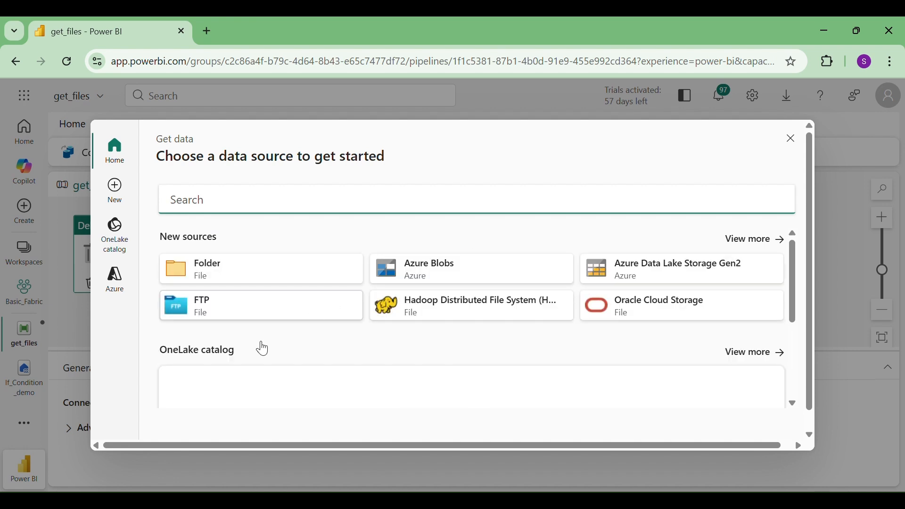
{"action": "scroll", "coordinate": [356, 345], "scroll_direction": "down", "scroll_amount": 2}
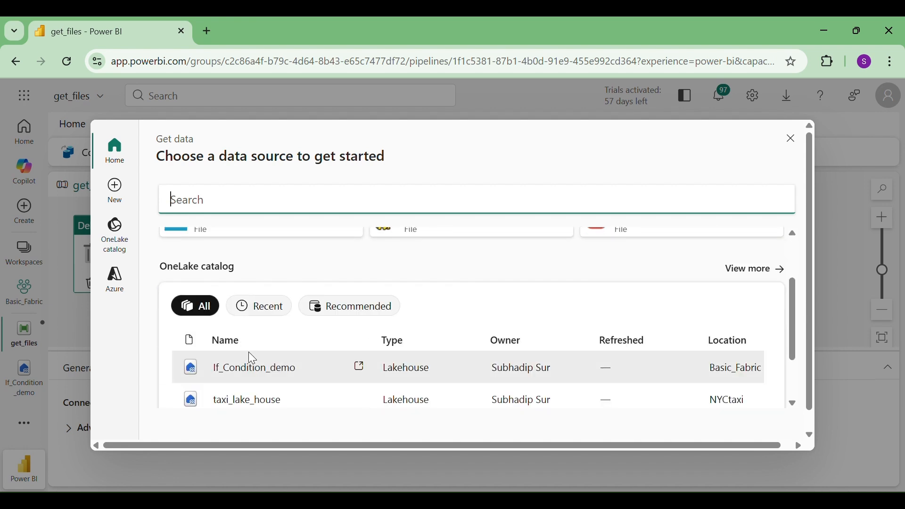
{"action": "left_click", "coordinate": [244, 368]}
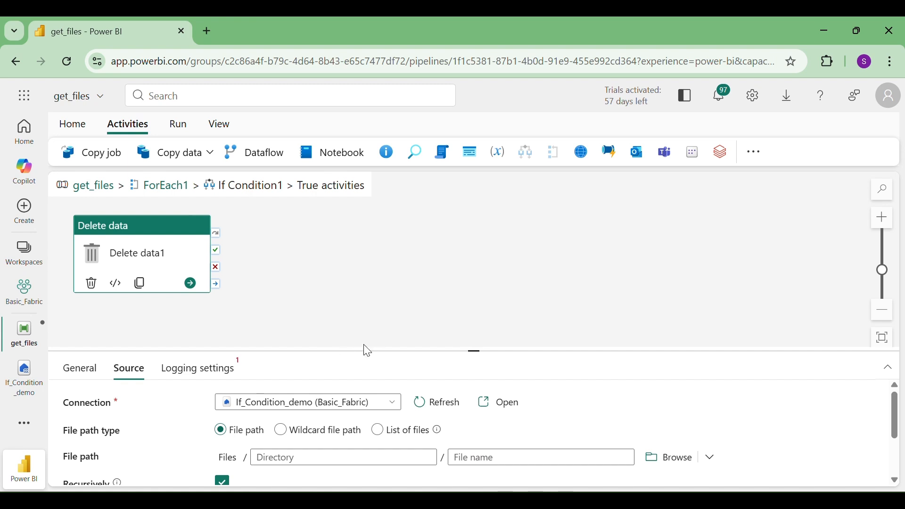
- Browse the lakehouse and choose the Source folder as the directory of the Delete data activity's file path
{"action": "left_click_drag", "start_coordinate": [474, 349], "coordinate": [474, 255]}
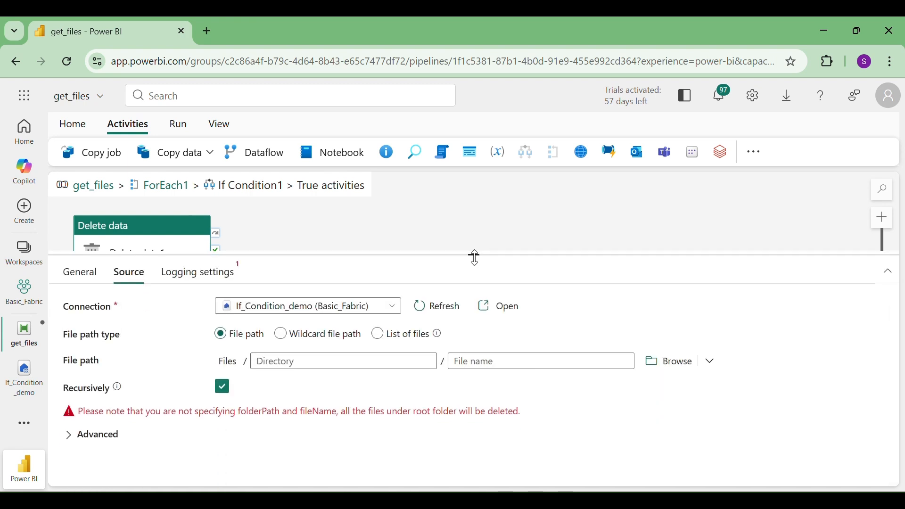
{"action": "left_click", "coordinate": [266, 363]}
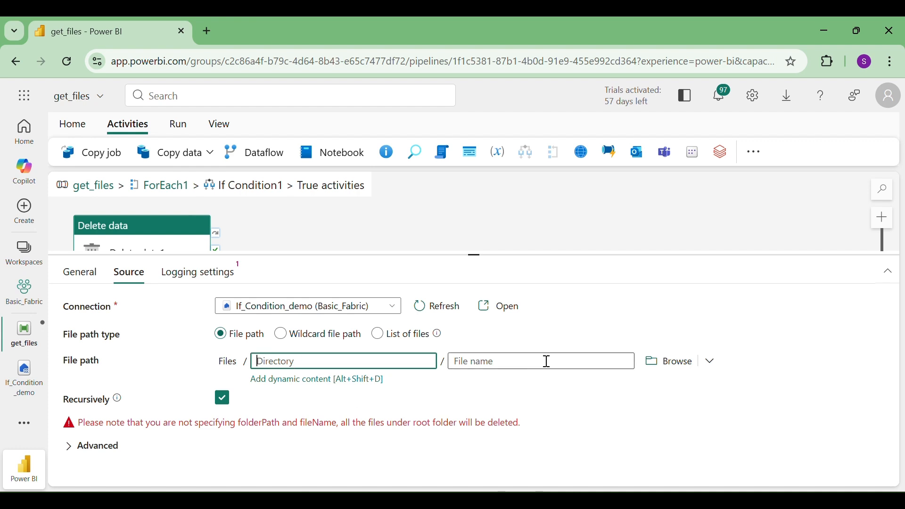
{"action": "left_click", "coordinate": [673, 363]}
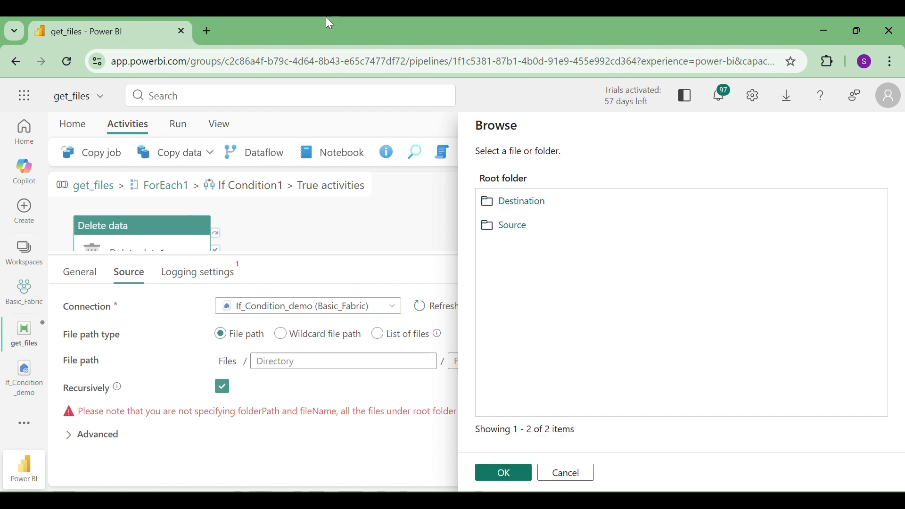
{"action": "left_click", "coordinate": [520, 228]}
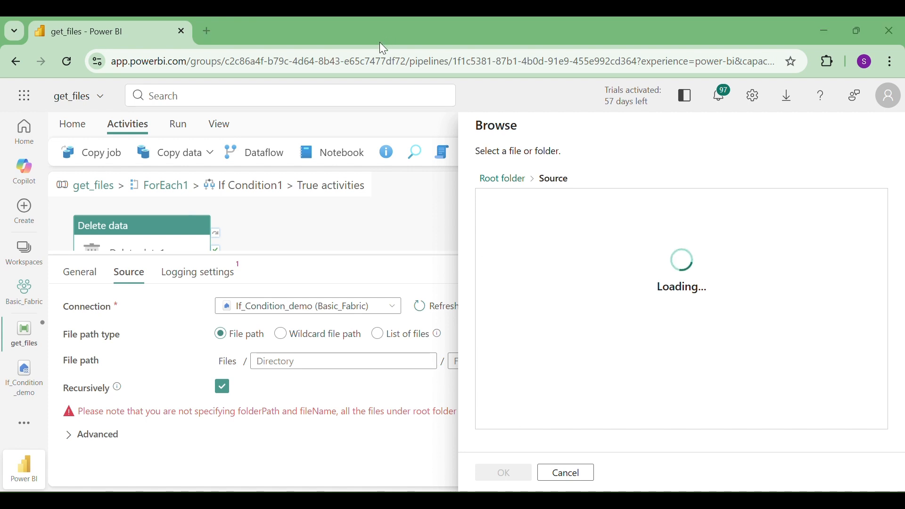
{"action": "left_click", "coordinate": [504, 475]}
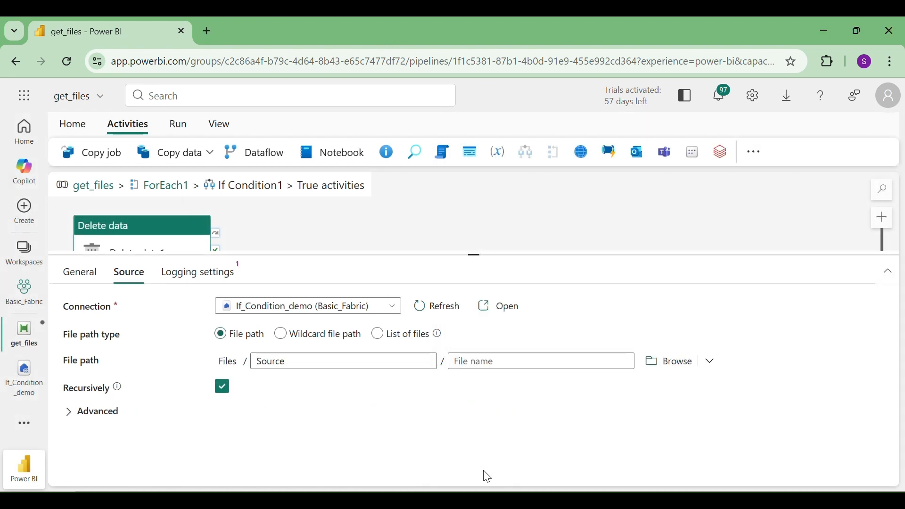
- Open the expression builder for the file name in the Delete data activity's file path
{"action": "left_click", "coordinate": [461, 360]}
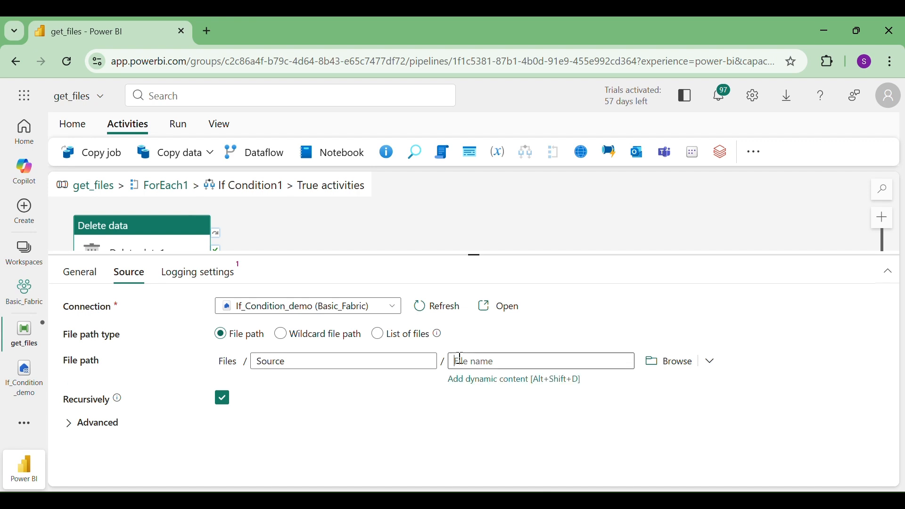
{"action": "left_click", "coordinate": [493, 382]}
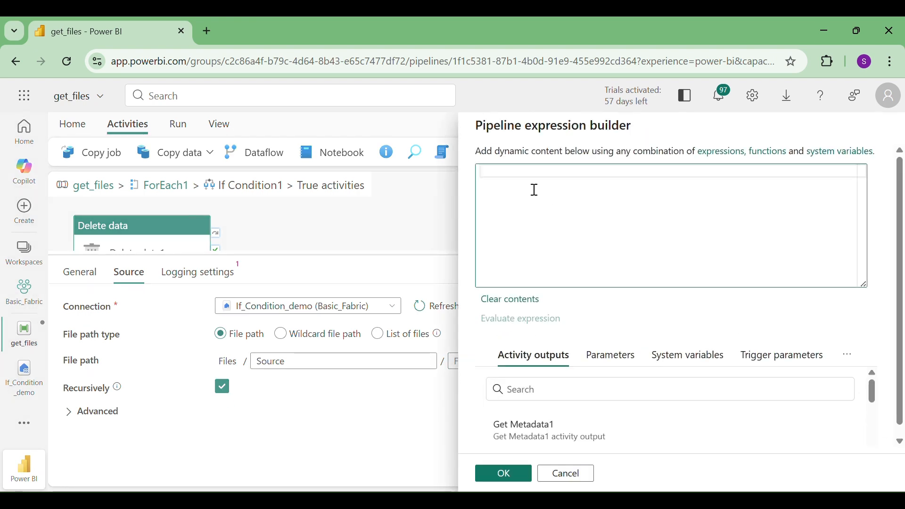
{"action": "left_click", "coordinate": [539, 433]}
{"action": "left_click_drag", "start_coordinate": [667, 174], "coordinate": [473, 176]}
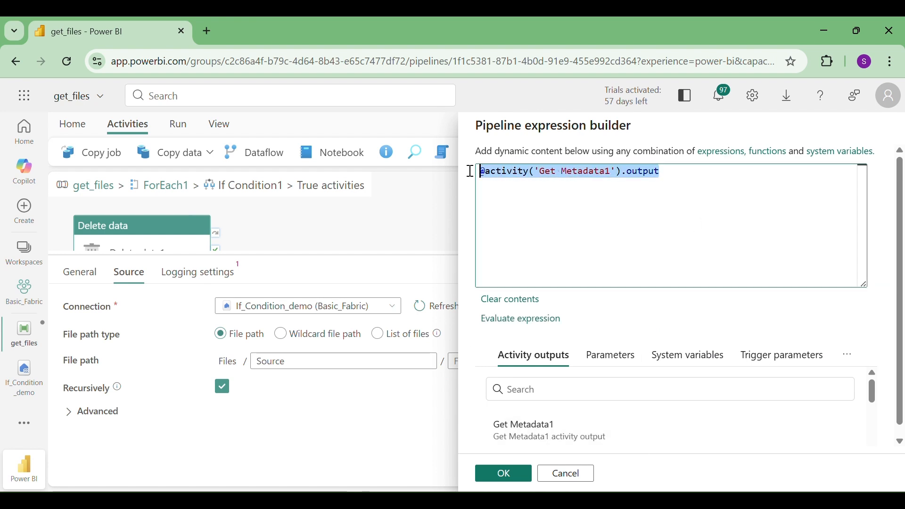
{"action": "key", "text": "BackSpace"}
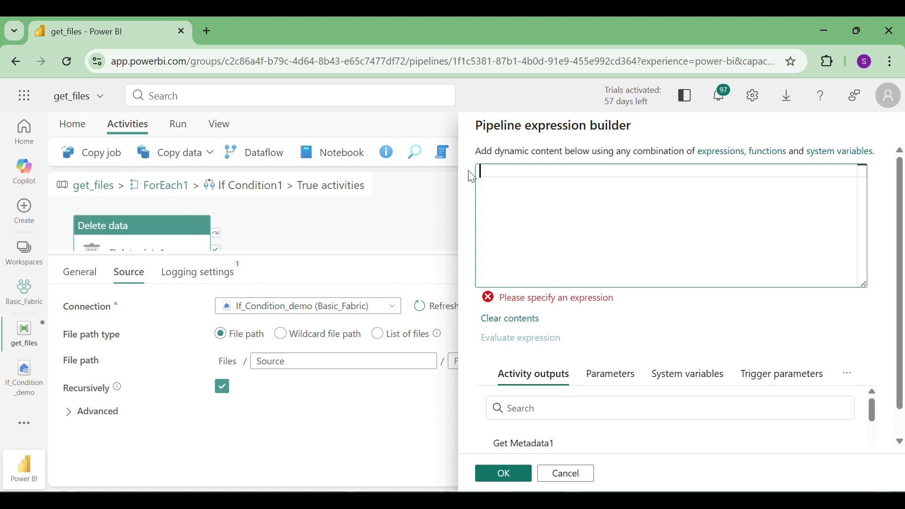
{"action": "type", "text": "@it"}
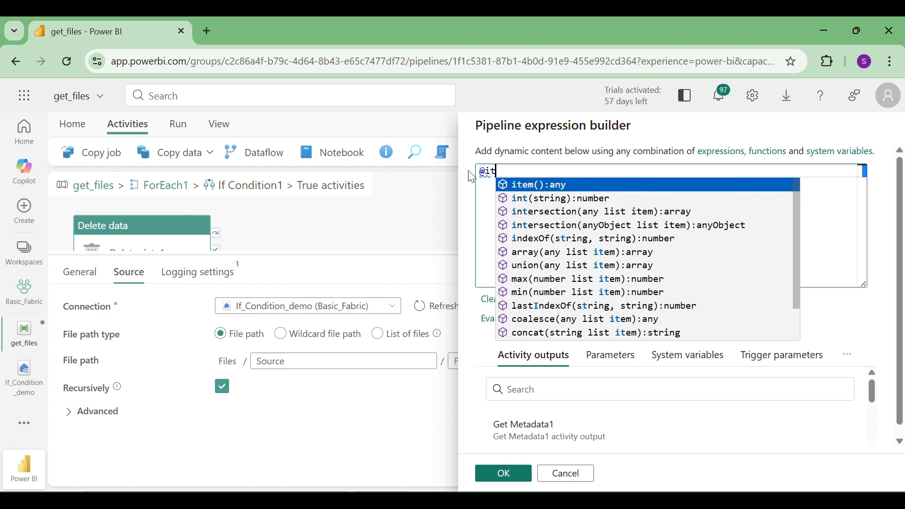
{"action": "type", "text": "em().name"}
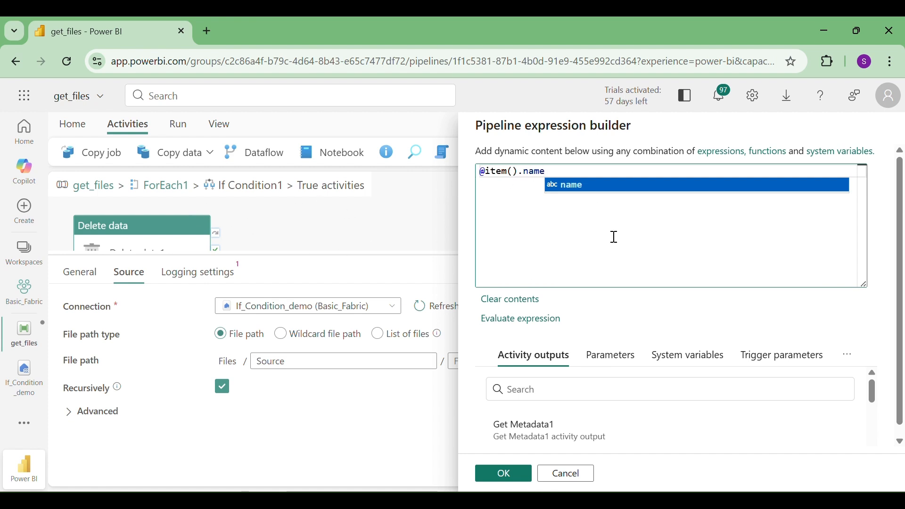
{"action": "left_click", "coordinate": [504, 475]}
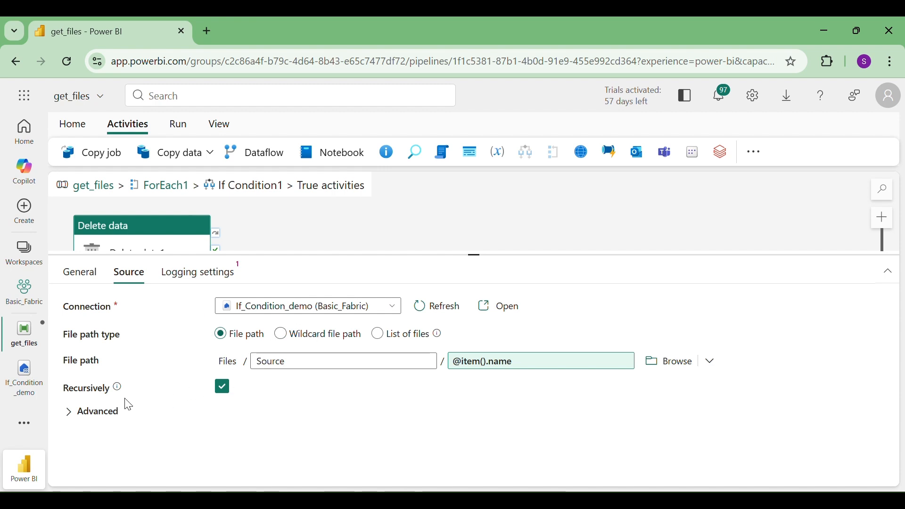
{"action": "left_click", "coordinate": [74, 416]}
{"action": "left_click", "coordinate": [73, 415]}
- Return to ForEach1 and add a Copy data activity to the If Condition's False case
{"action": "left_click", "coordinate": [166, 185]}
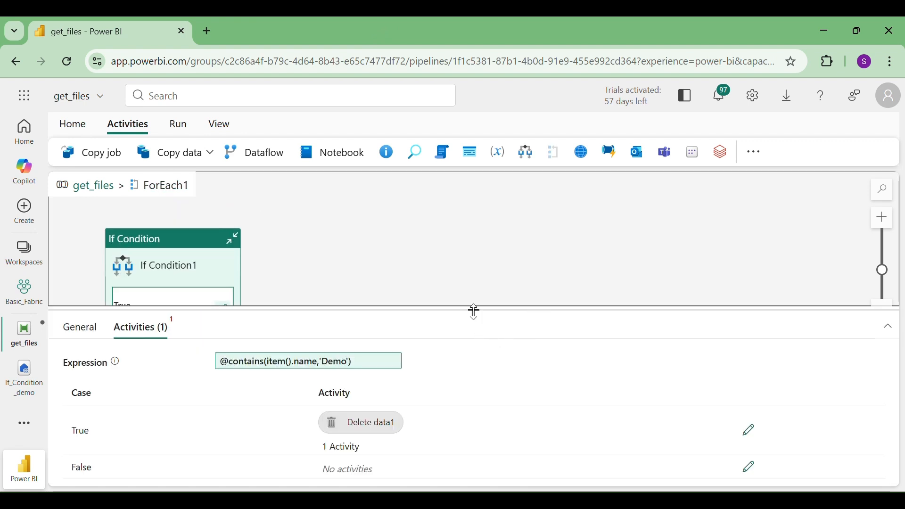
{"action": "left_click_drag", "start_coordinate": [474, 311], "coordinate": [534, 224]}
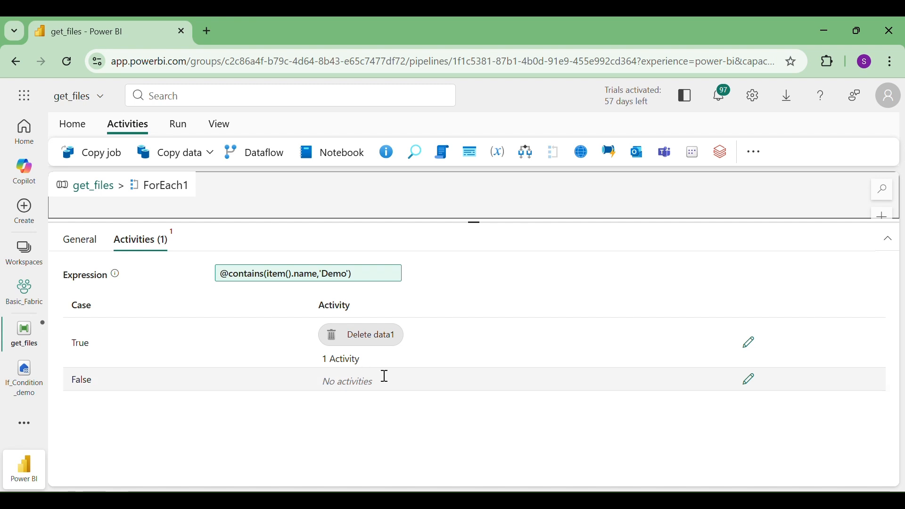
{"action": "left_click", "coordinate": [748, 380]}
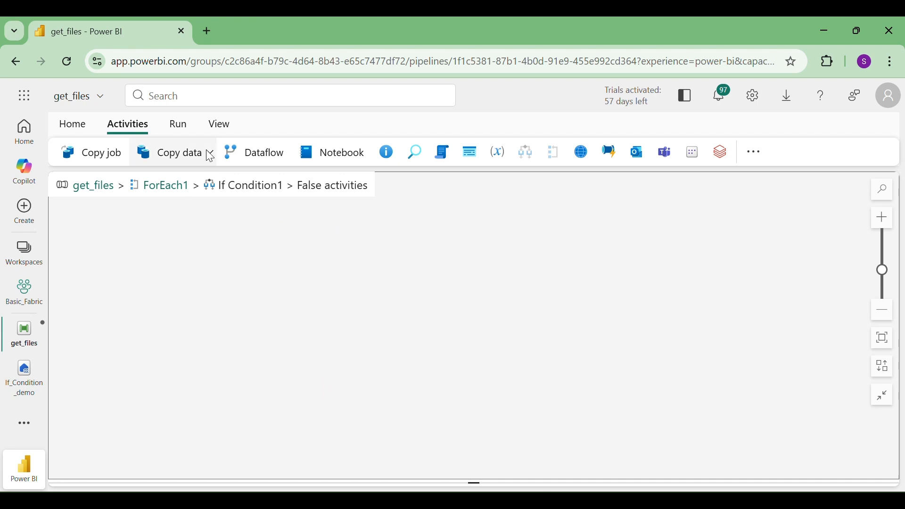
{"action": "left_click", "coordinate": [756, 150]}
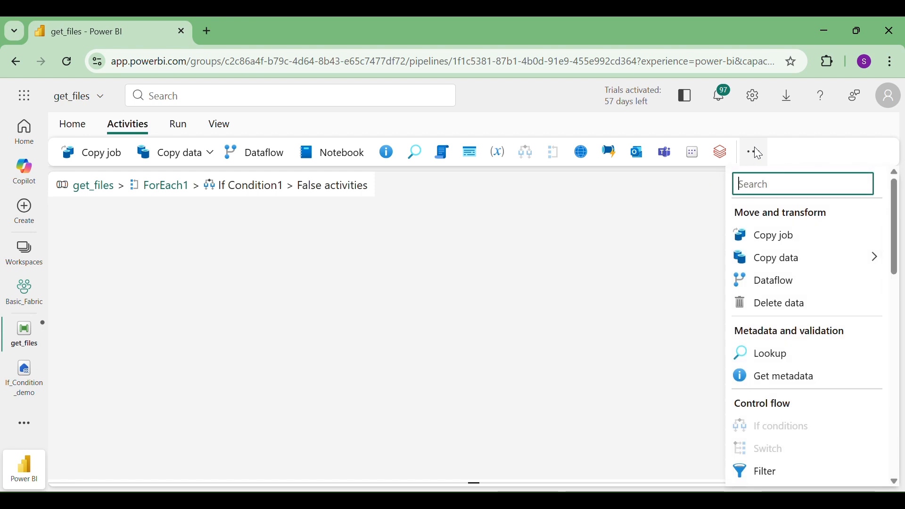
{"action": "mouse_move", "coordinate": [780, 264]}
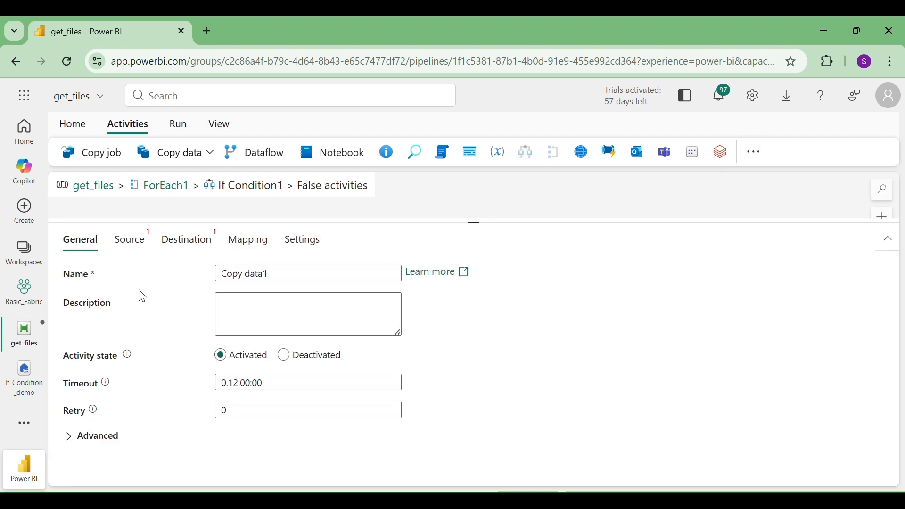
{"action": "left_click_drag", "start_coordinate": [473, 221], "coordinate": [474, 253]}
- Set the Copy data activity's source connection to the If_Condition_demo lakehouse from the OneLake catalog
{"action": "left_click", "coordinate": [131, 271]}
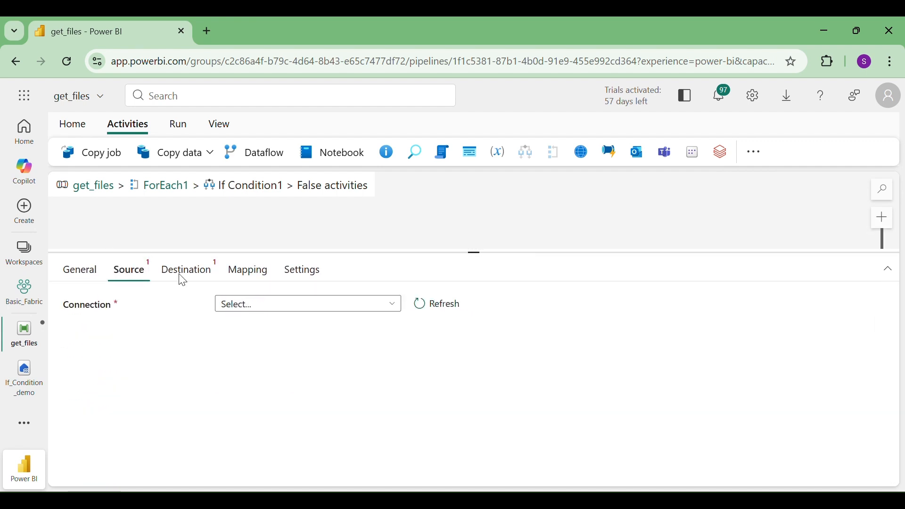
{"action": "left_click", "coordinate": [334, 308]}
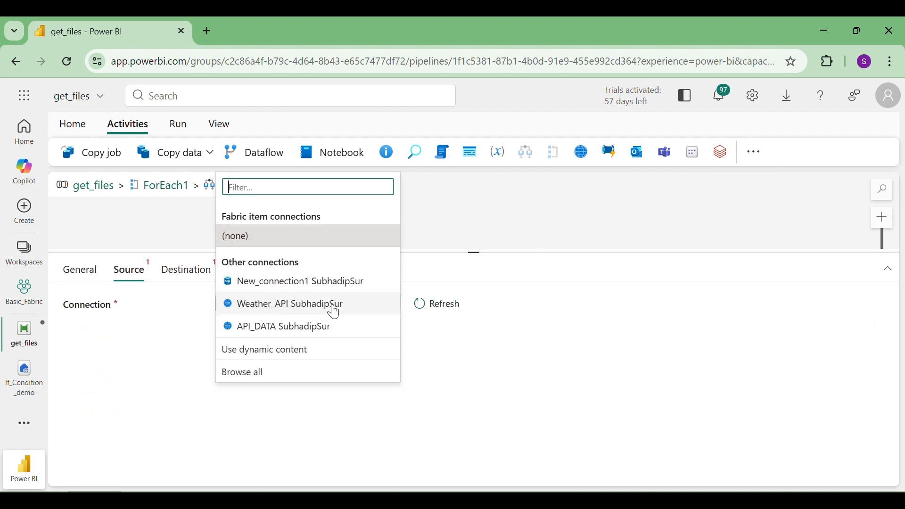
{"action": "left_click", "coordinate": [244, 372]}
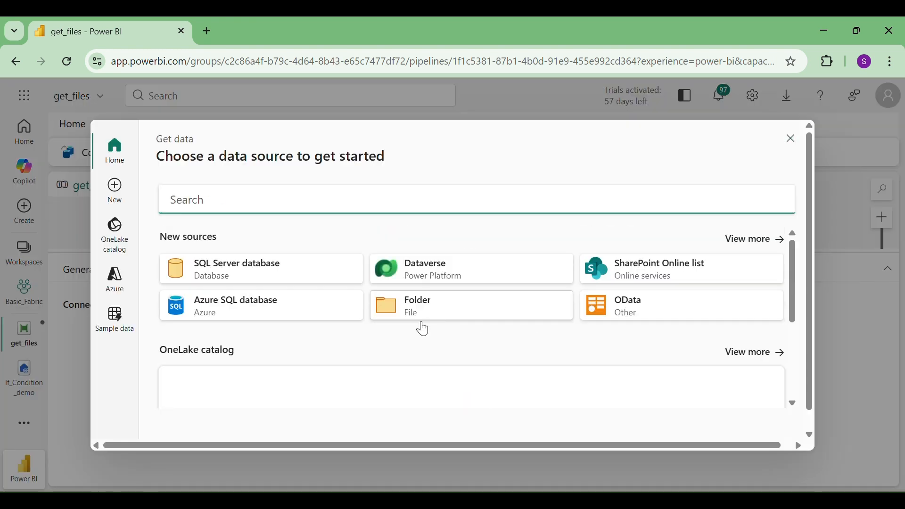
{"action": "scroll", "coordinate": [421, 327], "scroll_direction": "down", "scroll_amount": 3}
{"action": "left_click", "coordinate": [271, 358]}
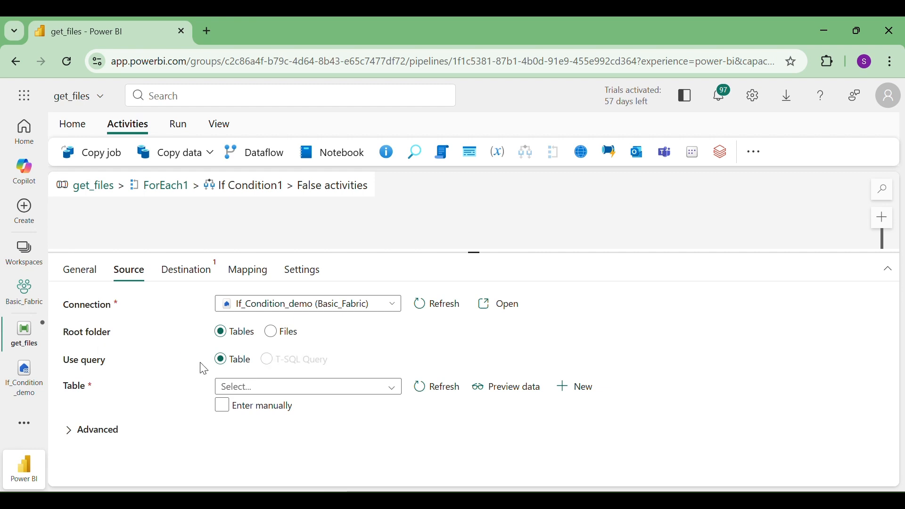
- Set the Copy data source's root folder to Files and browse to the Source folder as its directory
{"action": "left_click", "coordinate": [271, 332]}
{"action": "left_click", "coordinate": [249, 387]}
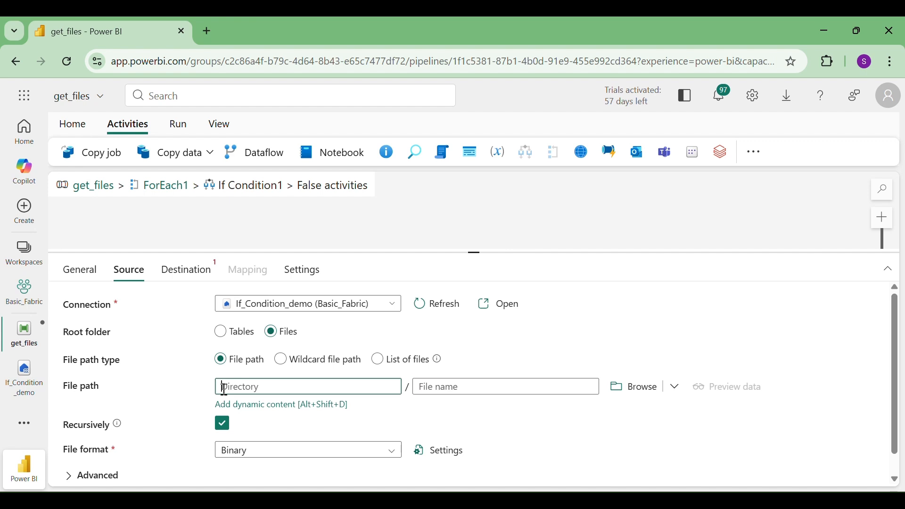
{"action": "left_click", "coordinate": [632, 388]}
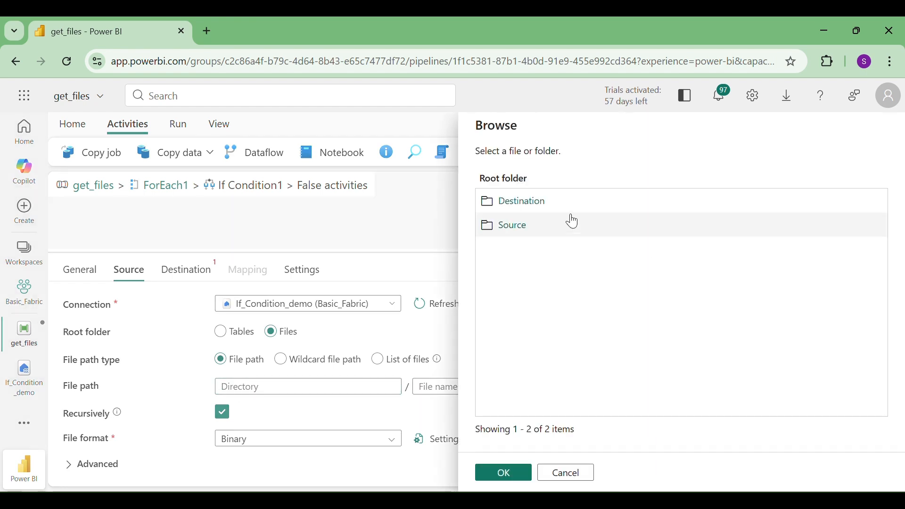
{"action": "left_click", "coordinate": [509, 229]}
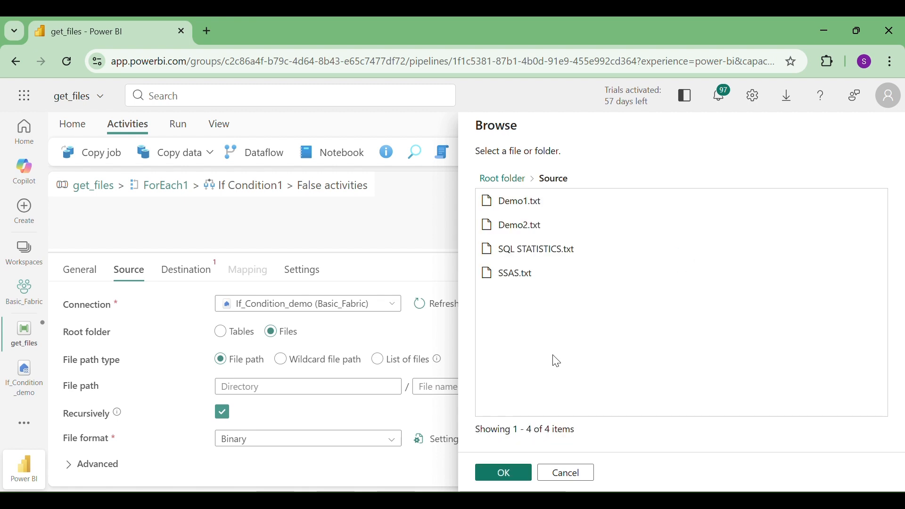
{"action": "left_click", "coordinate": [505, 473]}
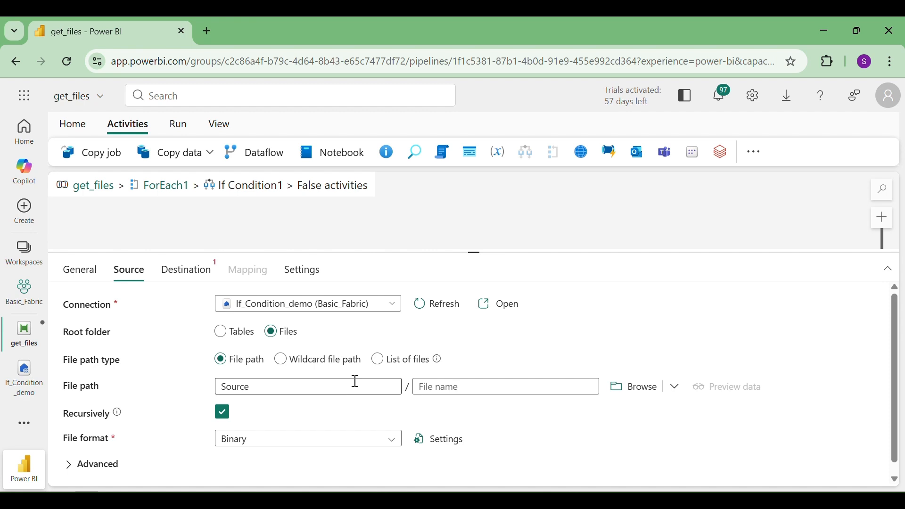
{"action": "left_click", "coordinate": [444, 386]}
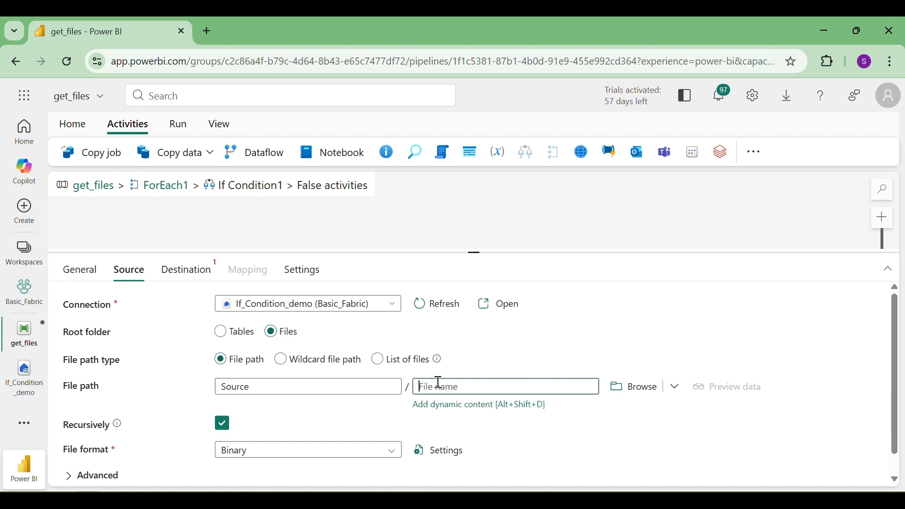
{"action": "left_click", "coordinate": [464, 407]}
{"action": "left_click", "coordinate": [538, 176]}
{"action": "type", "text": "@"}
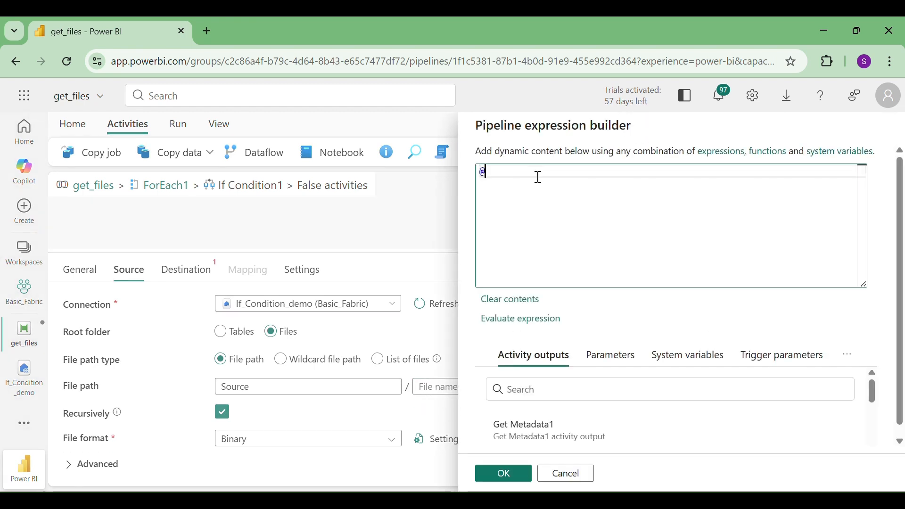
{"action": "type", "text": "tem"}
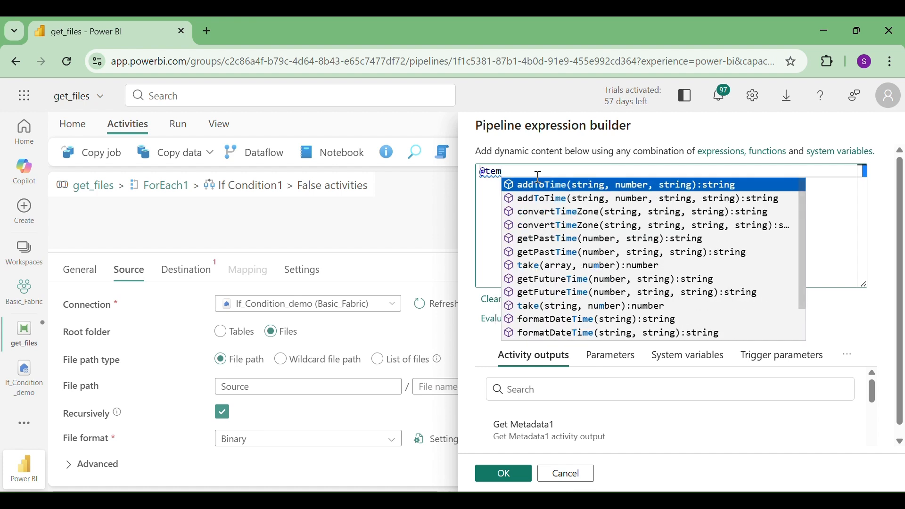
{"action": "key", "text": "BackSpace"}
{"action": "key", "text": "BackSpace"}
{"action": "type", "text": "ite"}
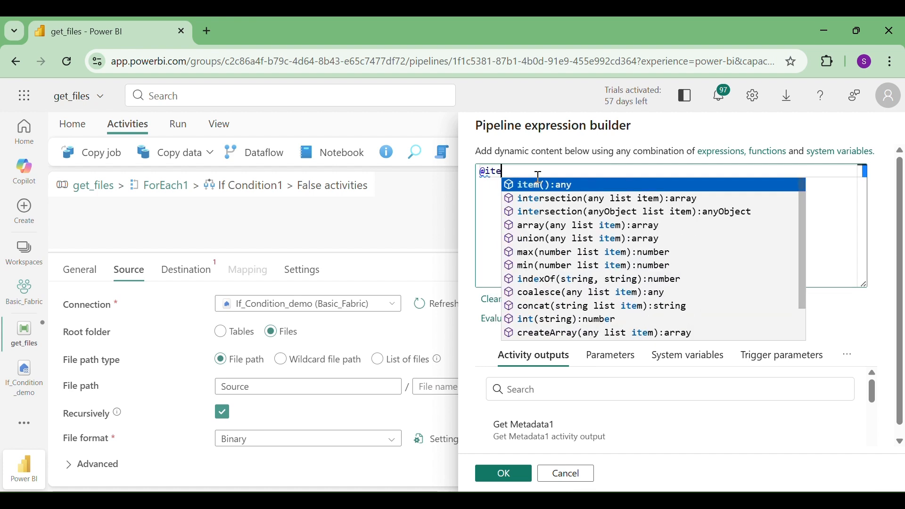
{"action": "key", "text": "Tab"}
{"action": "type", "text": ".name"}
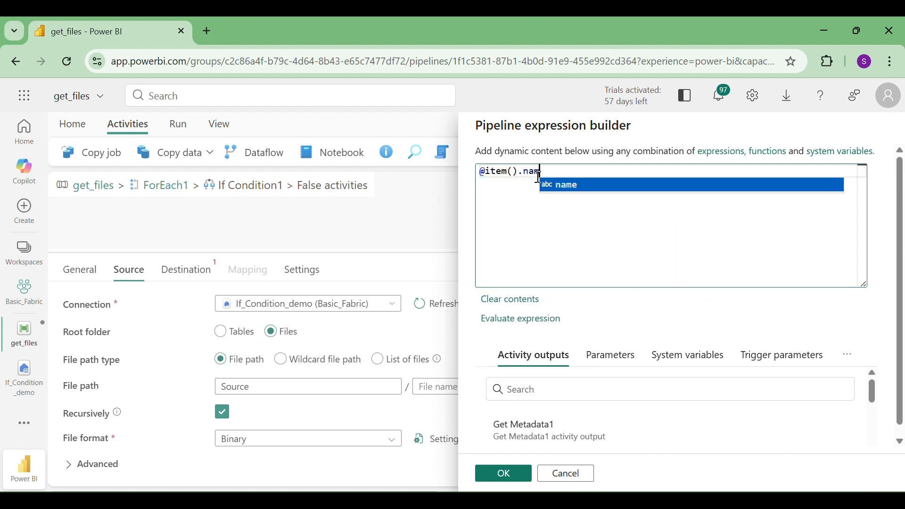
{"action": "left_click", "coordinate": [505, 475]}
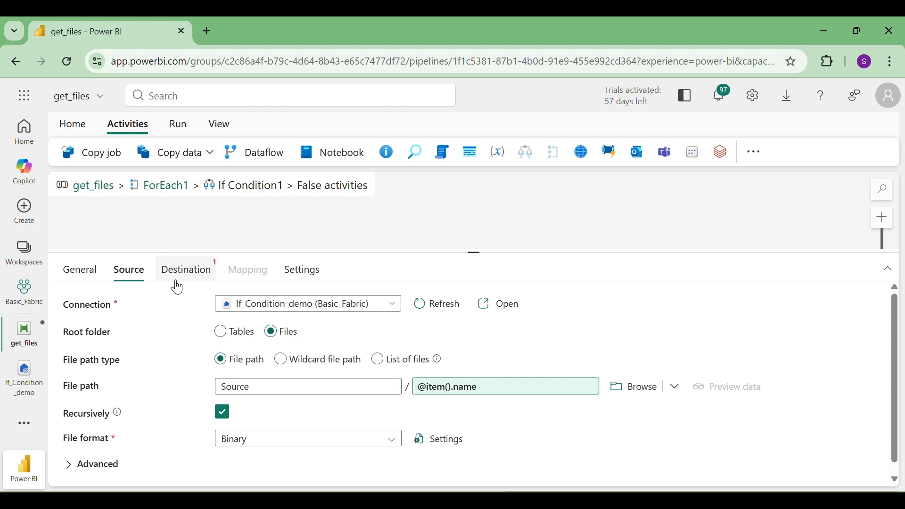
{"action": "left_click", "coordinate": [257, 446]}
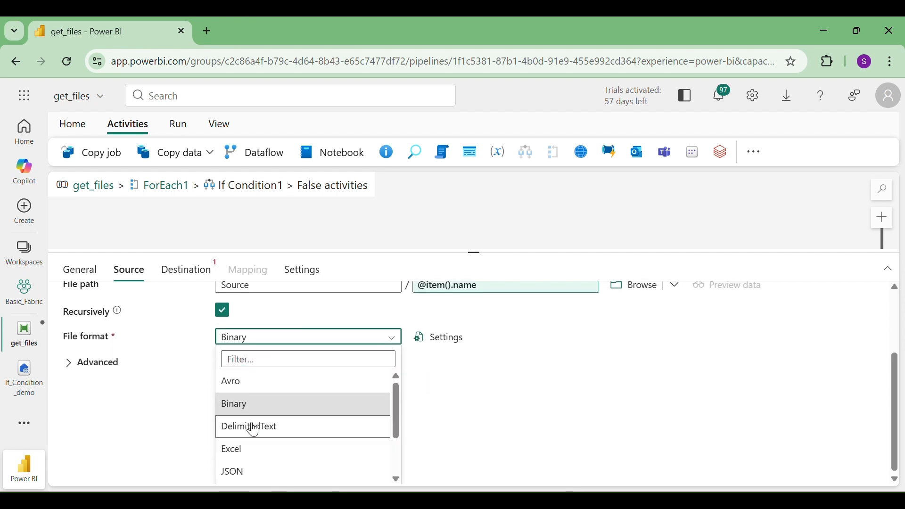
{"action": "left_click", "coordinate": [255, 430]}
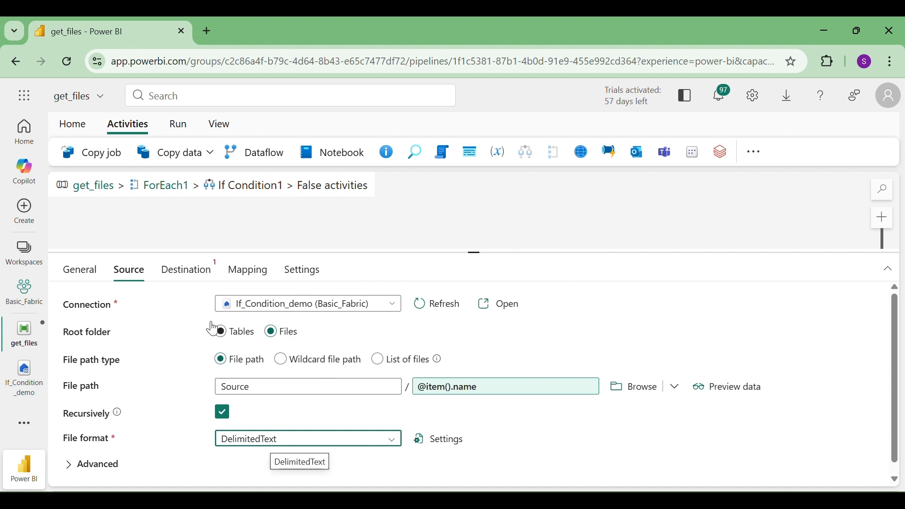
- Set the Copy data activity's destination connection to the If_Condition_demo lakehouse from the OneLake catalog
{"action": "left_click", "coordinate": [176, 276]}
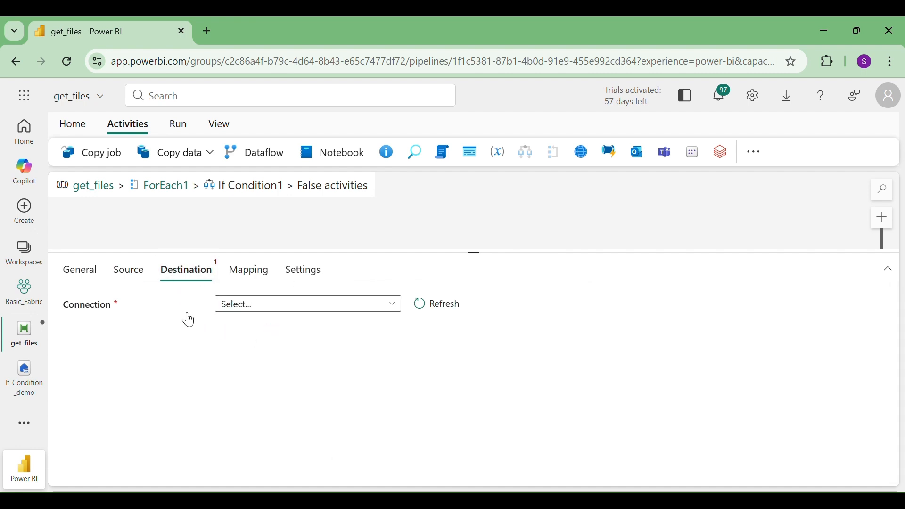
{"action": "left_click", "coordinate": [272, 305]}
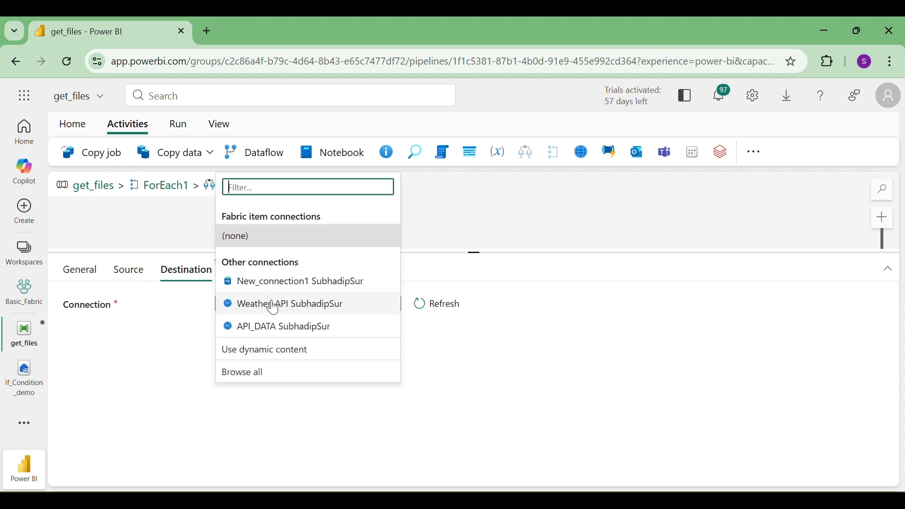
{"action": "left_click", "coordinate": [240, 377]}
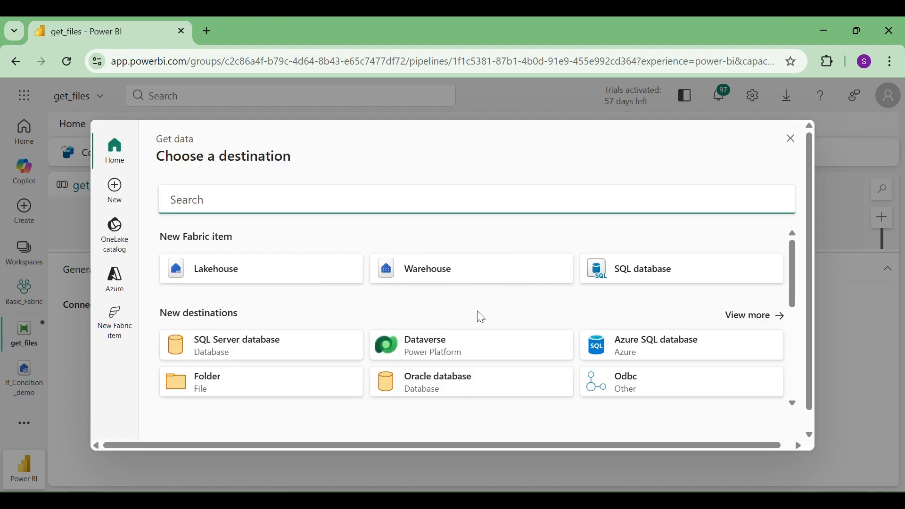
{"action": "scroll", "coordinate": [481, 317], "scroll_direction": "down", "scroll_amount": 5}
{"action": "left_click", "coordinate": [267, 340]}
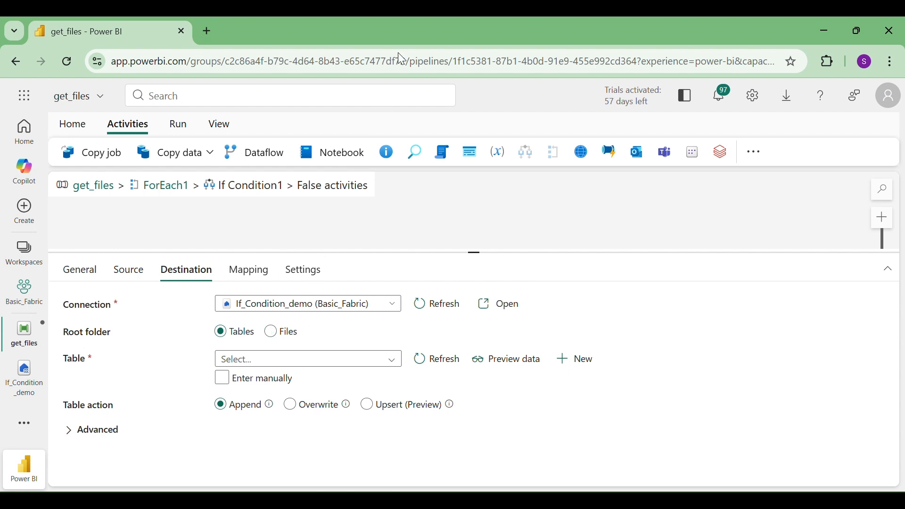
- Set the Copy data destination's root folder to Files and browse to the Destination folder as its directory
{"action": "left_click", "coordinate": [285, 336]}
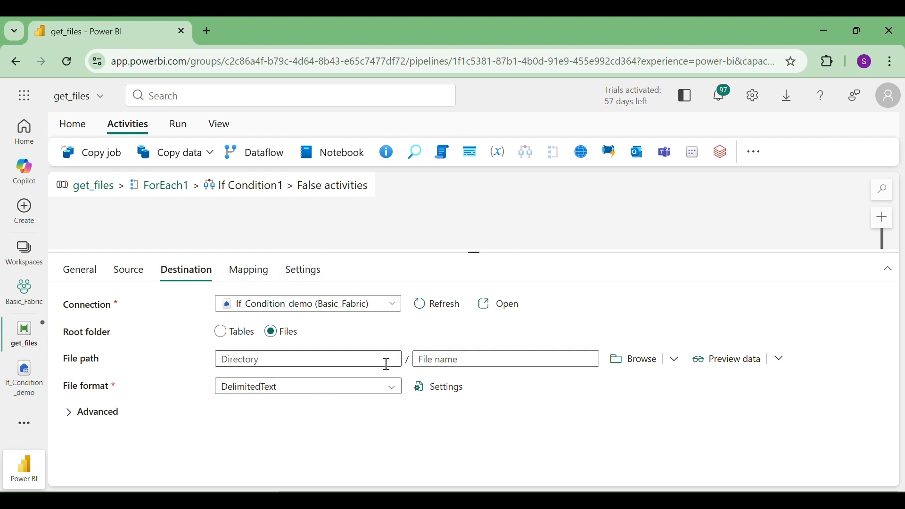
{"action": "left_click", "coordinate": [642, 375]}
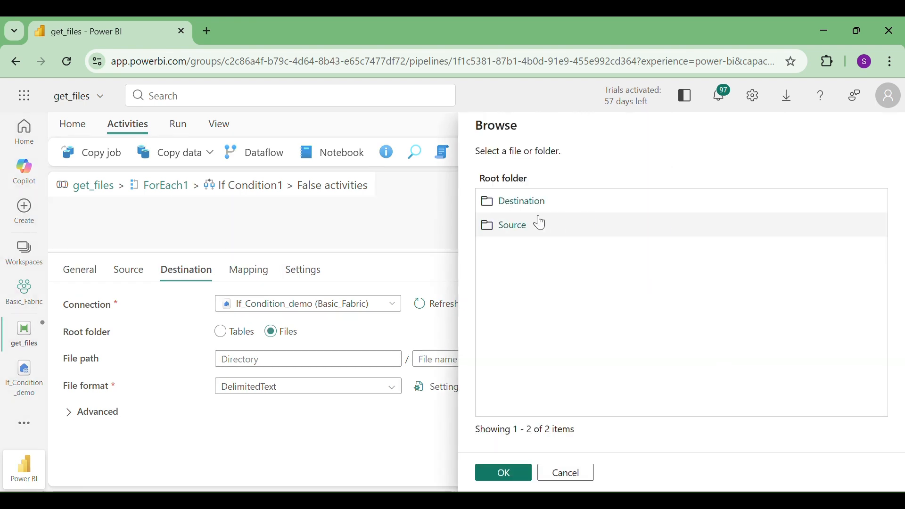
{"action": "left_click", "coordinate": [517, 211]}
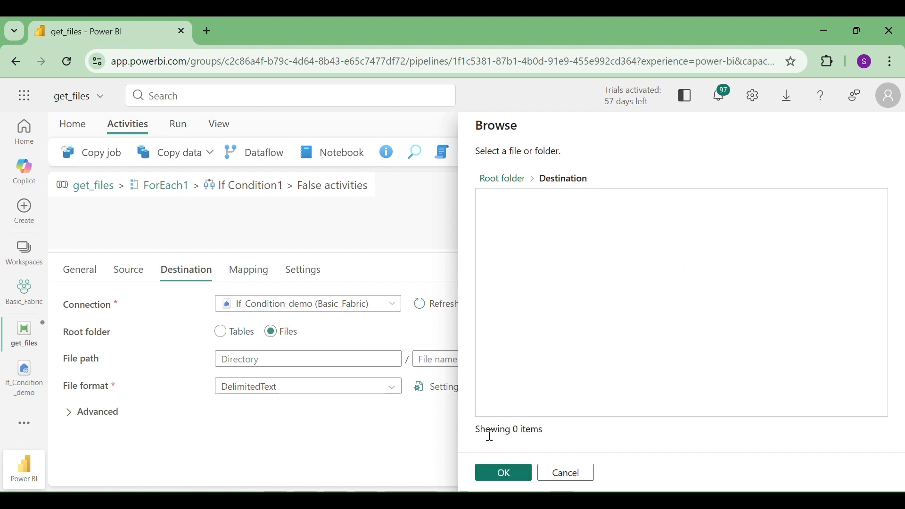
{"action": "left_click", "coordinate": [503, 477]}
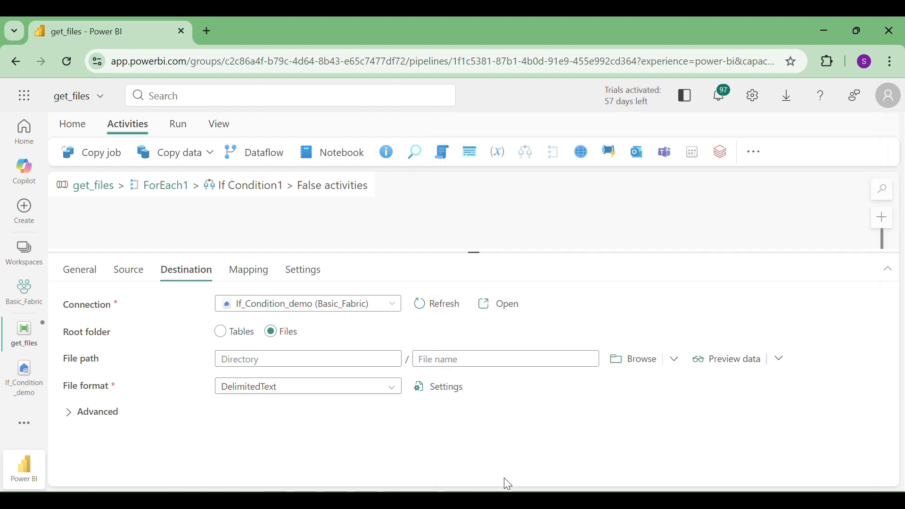
{"action": "left_click", "coordinate": [508, 362]}
{"action": "left_click", "coordinate": [461, 381]}
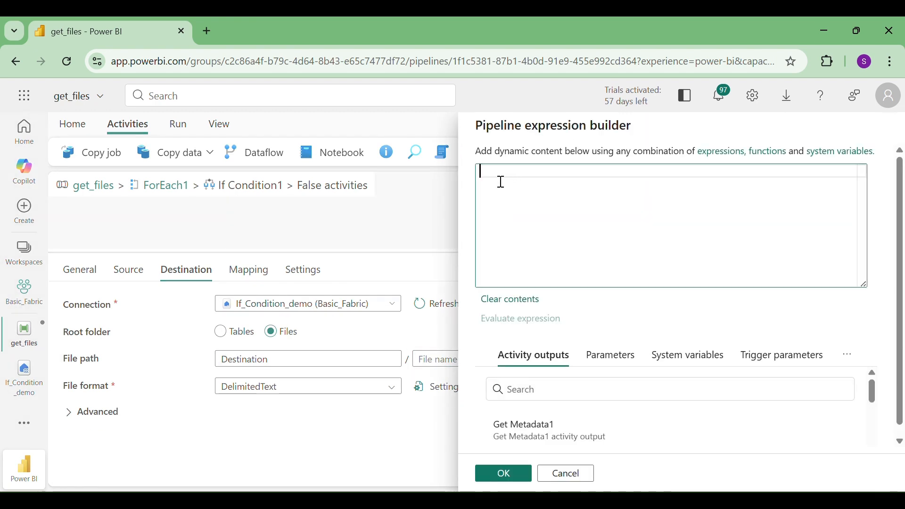
{"action": "type", "text": "item"}
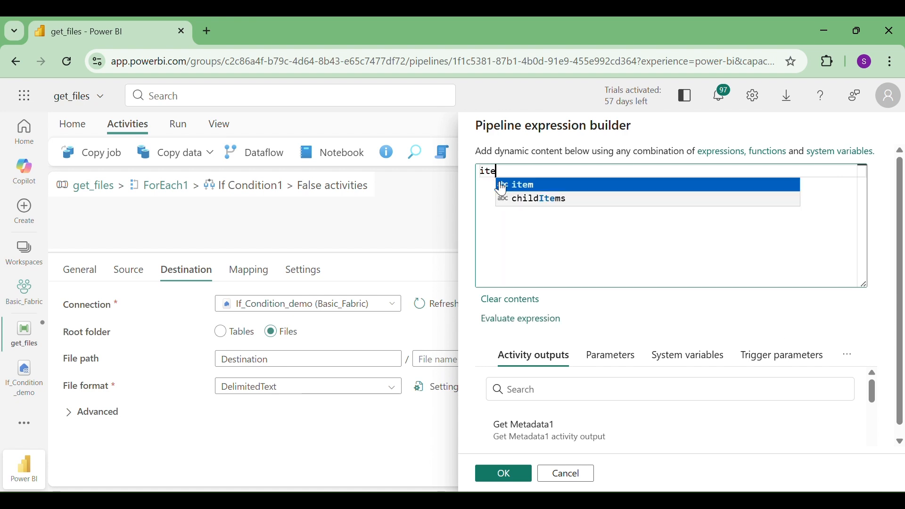
{"action": "key", "text": "BackSpace"}
{"action": "key", "text": "BackSpace"}
{"action": "key", "text": "BackSpace"}
{"action": "key", "text": "BackSpace"}
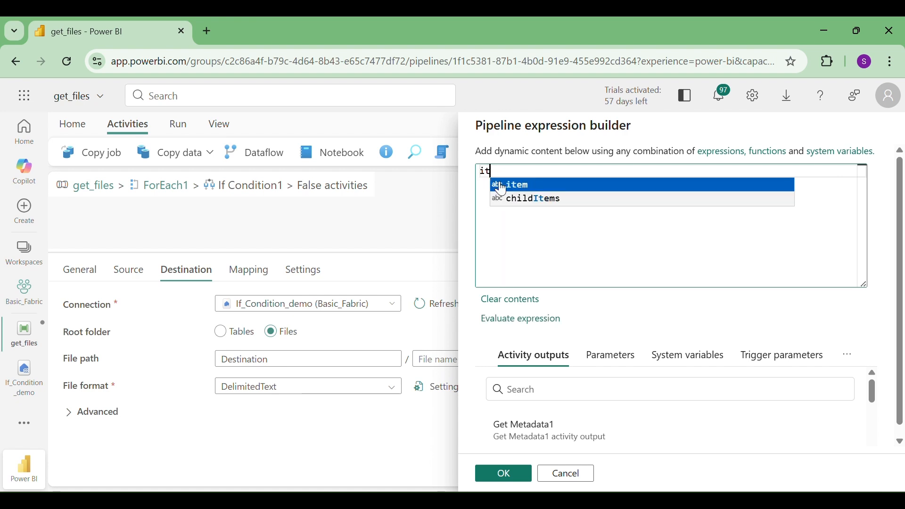
{"action": "type", "text": "@ite"}
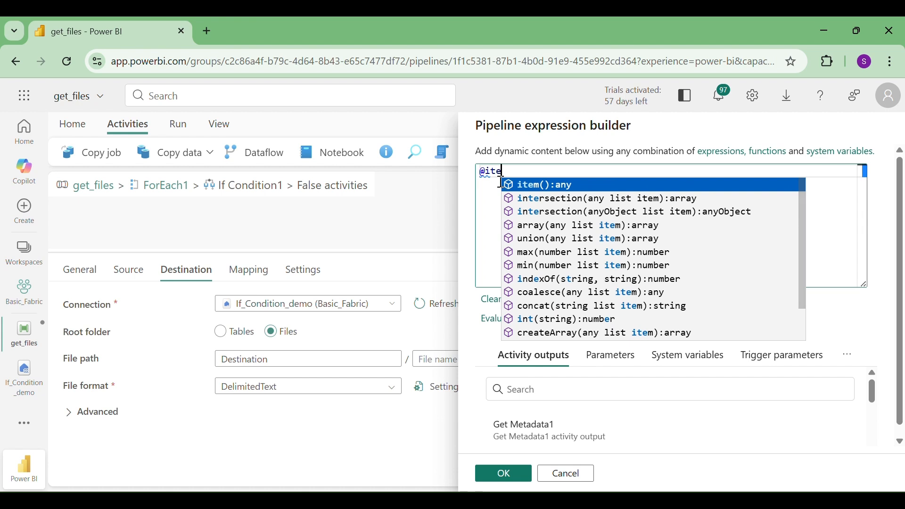
{"action": "type", "text": "m()."}
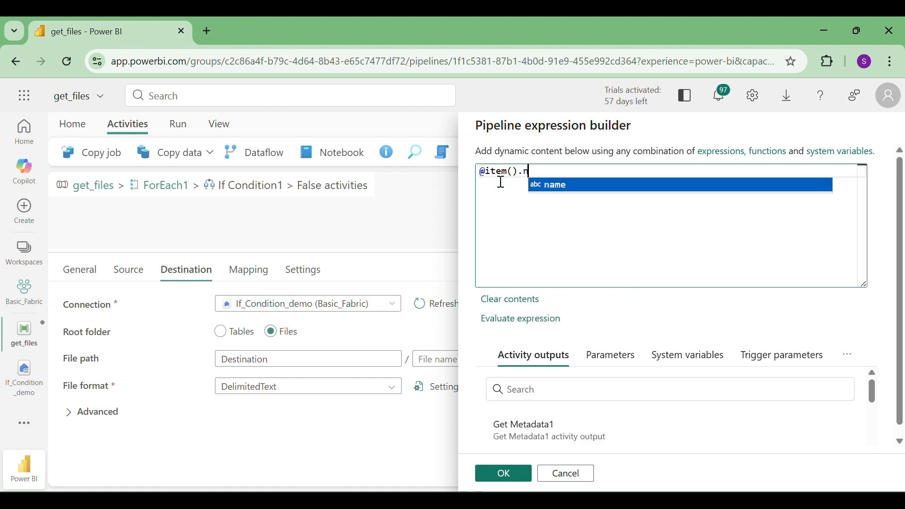
{"action": "type", "text": "name"}
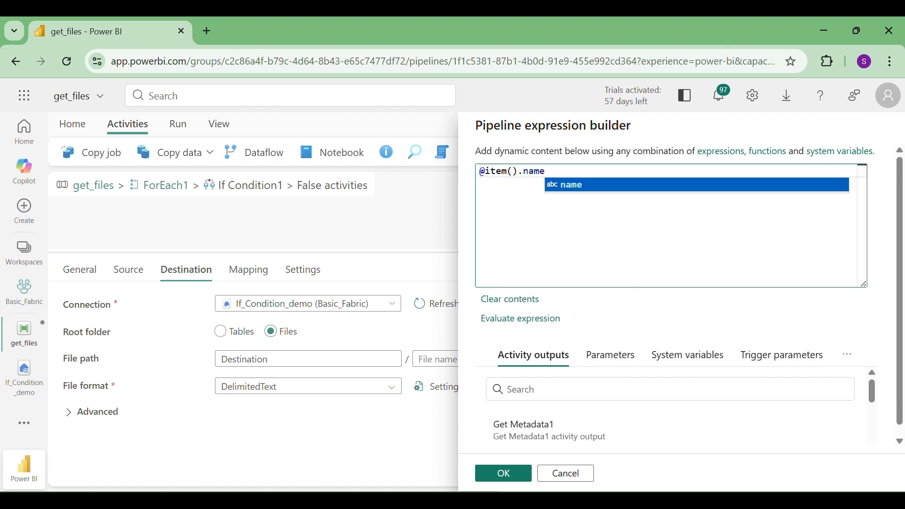
{"action": "left_click", "coordinate": [504, 476]}
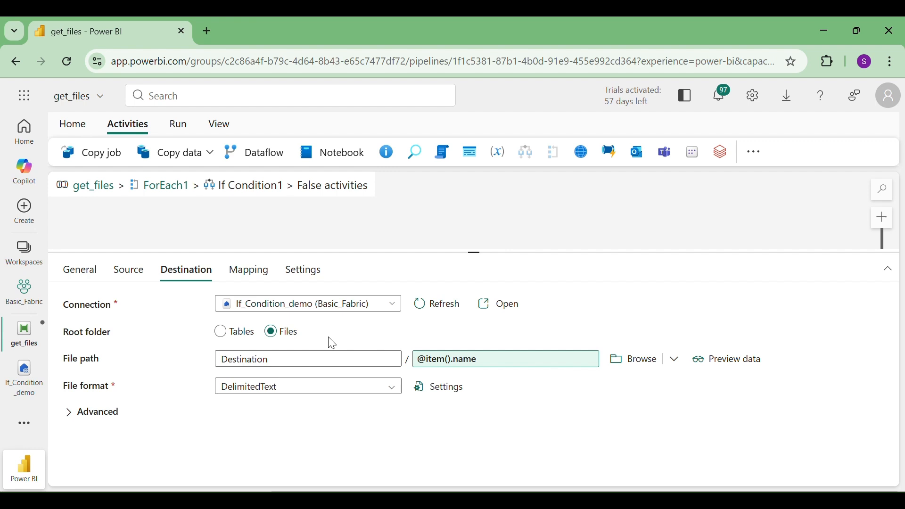
- Return to the ForEach1 level and disable logging for the Delete data1 activity in If Condition1's True branch
{"action": "left_click_drag", "start_coordinate": [474, 257], "coordinate": [492, 261]}
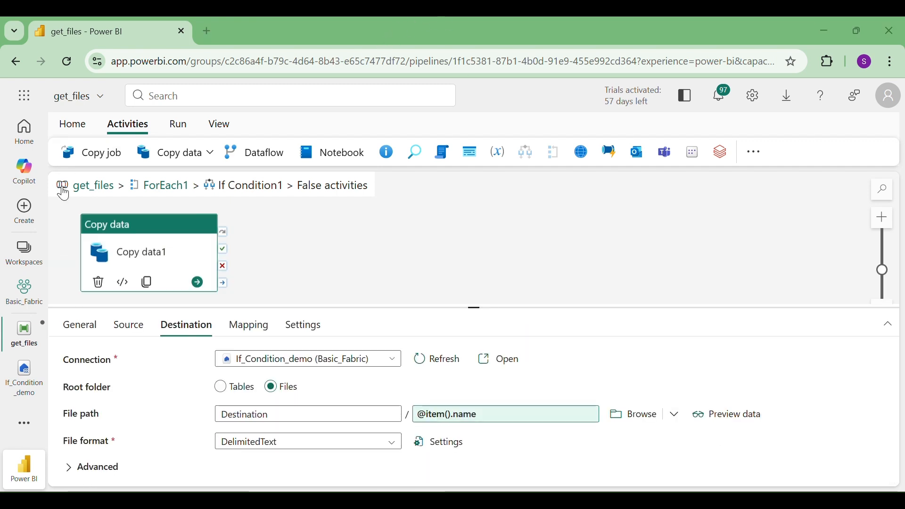
{"action": "left_click", "coordinate": [163, 189]}
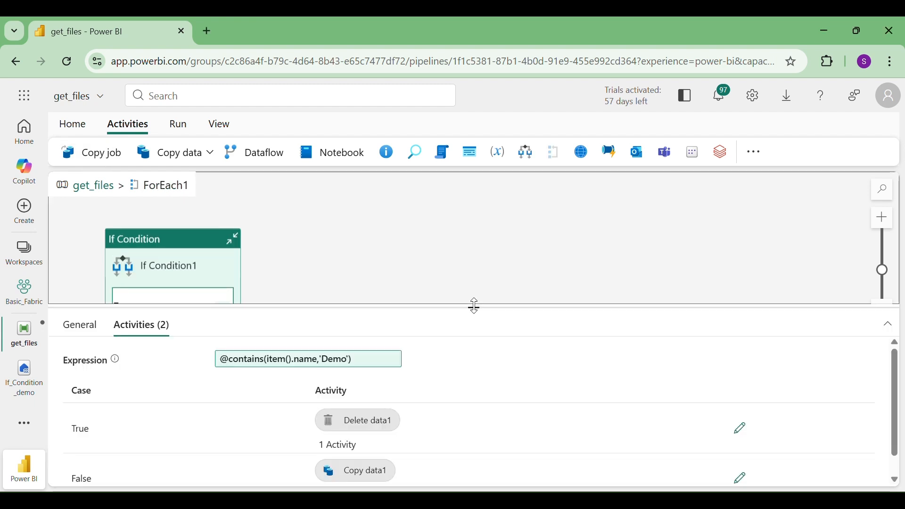
{"action": "left_click_drag", "start_coordinate": [475, 317], "coordinate": [476, 369]}
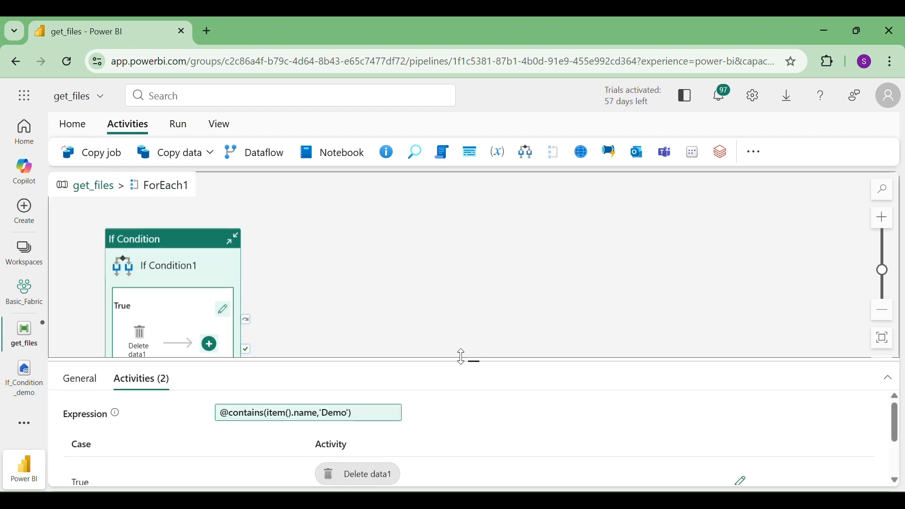
{"action": "left_click", "coordinate": [143, 345]}
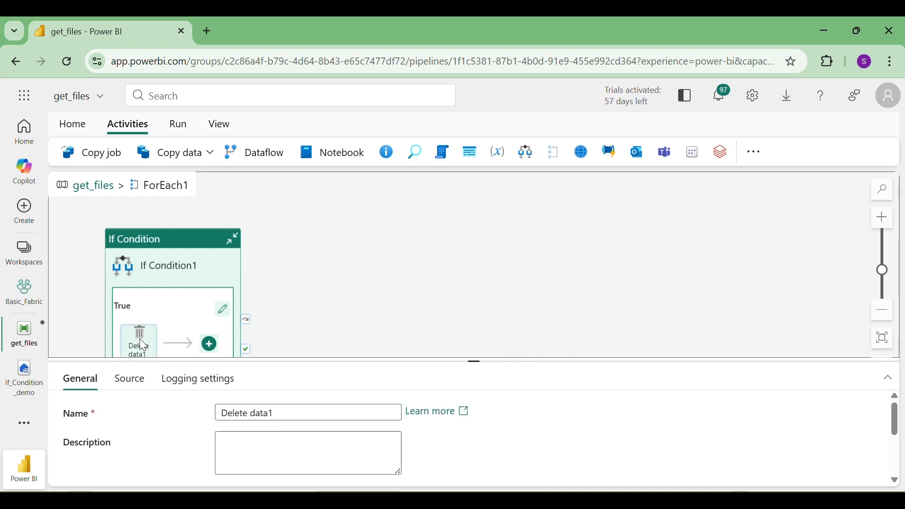
{"action": "left_click", "coordinate": [194, 385]}
{"action": "left_click", "coordinate": [222, 411]}
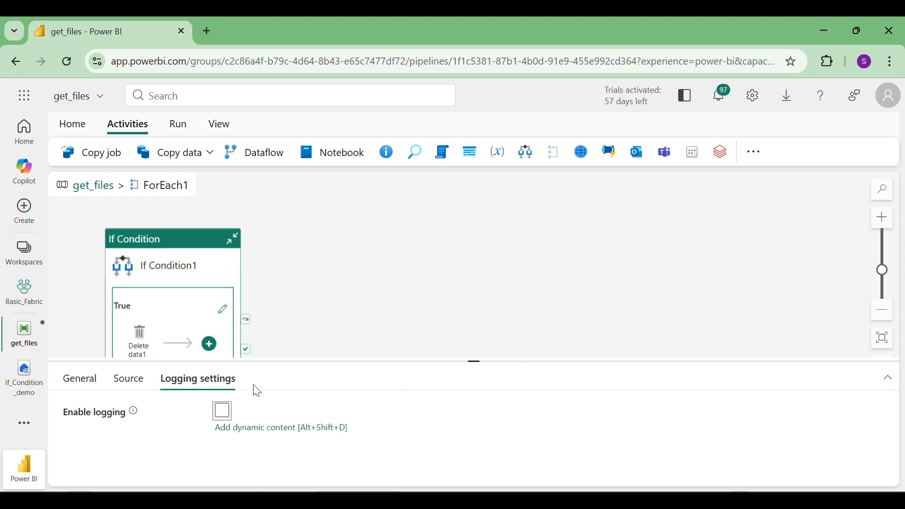
- Return to the top level of the get_files pipeline, then save and run it
{"action": "left_click", "coordinate": [93, 189]}
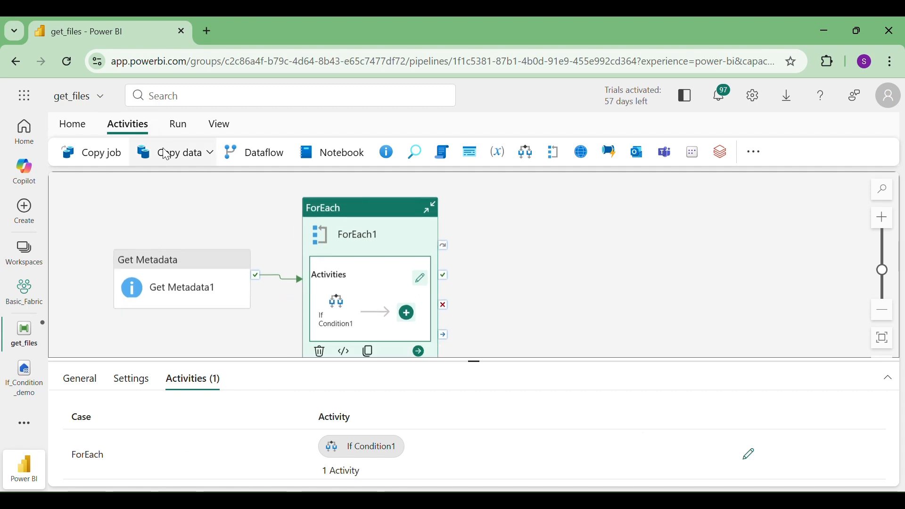
{"action": "left_click", "coordinate": [76, 127]}
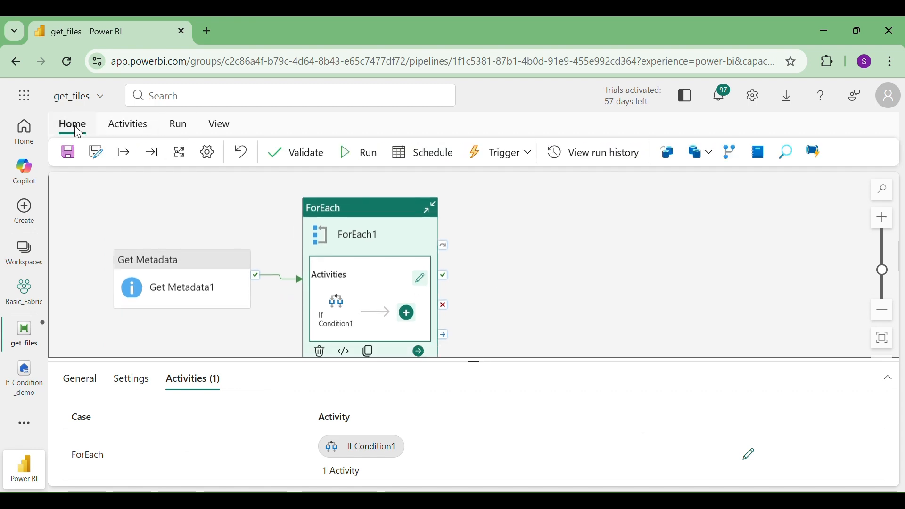
{"action": "left_click", "coordinate": [349, 152]}
{"action": "left_click", "coordinate": [440, 337]}
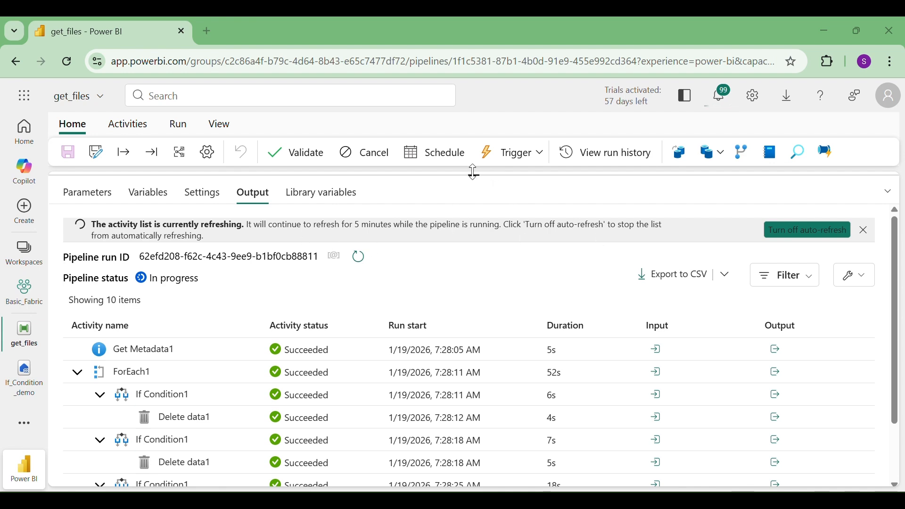
{"action": "left_click_drag", "start_coordinate": [474, 172], "coordinate": [476, 344]}
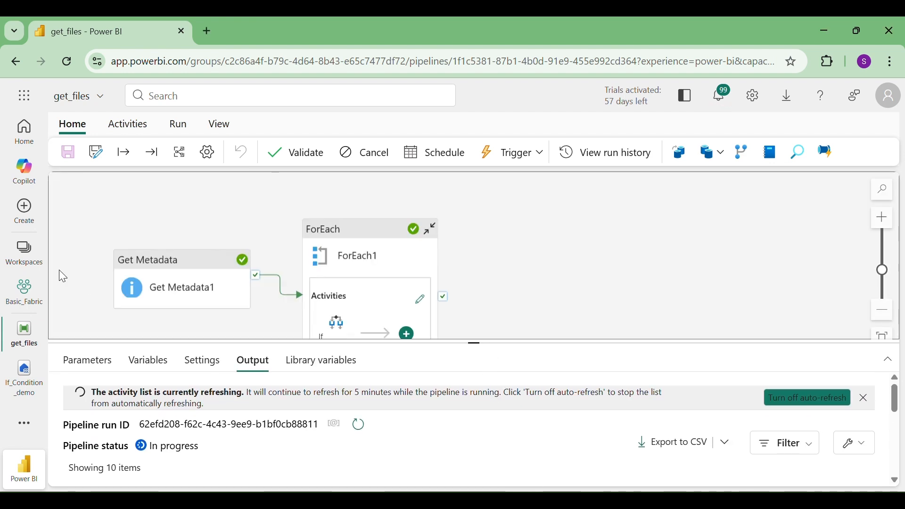
- Examine the files in the Source and Destination folders of the If_Condition_demo lakehouse
{"action": "left_click", "coordinate": [15, 384]}
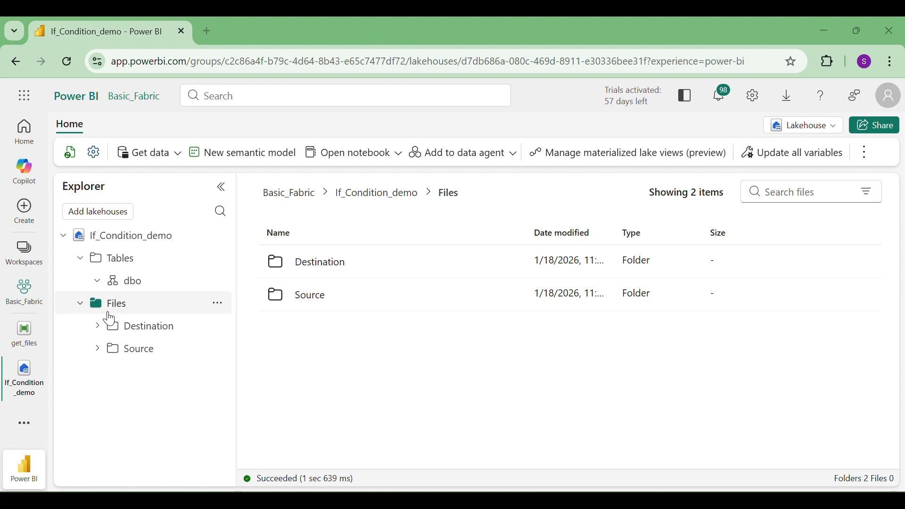
{"action": "left_click", "coordinate": [132, 350]}
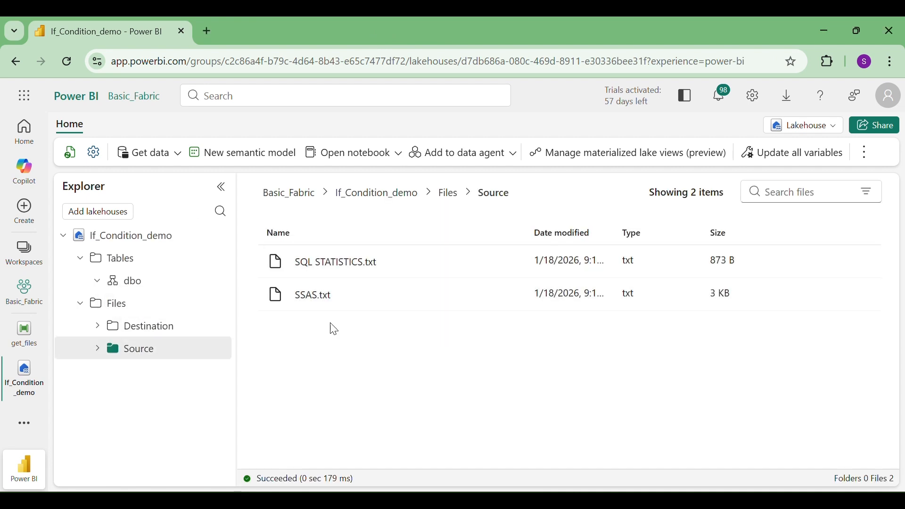
{"action": "left_click", "coordinate": [132, 330]}
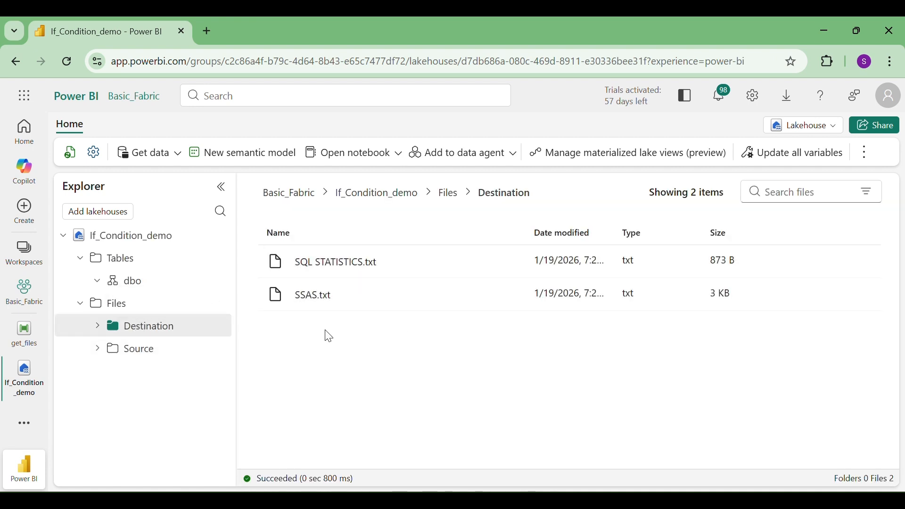